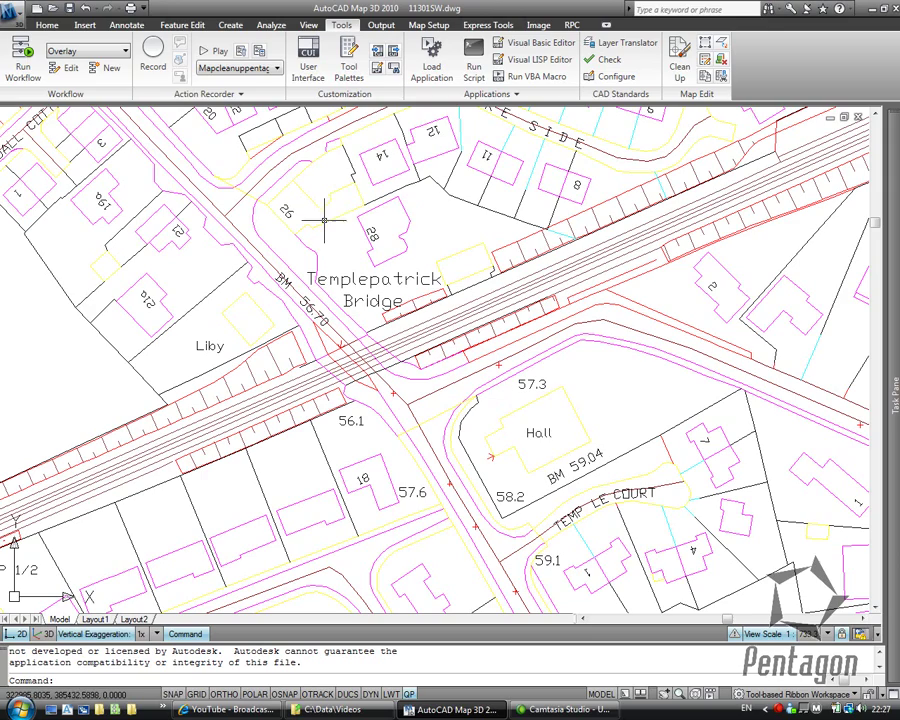
# Zoom out until the entire 11301SW.dwg survey tile fits the drawing area
pyautogui.scroll(-4, 342, 280)
pyautogui.scroll(-5, 242, 196)
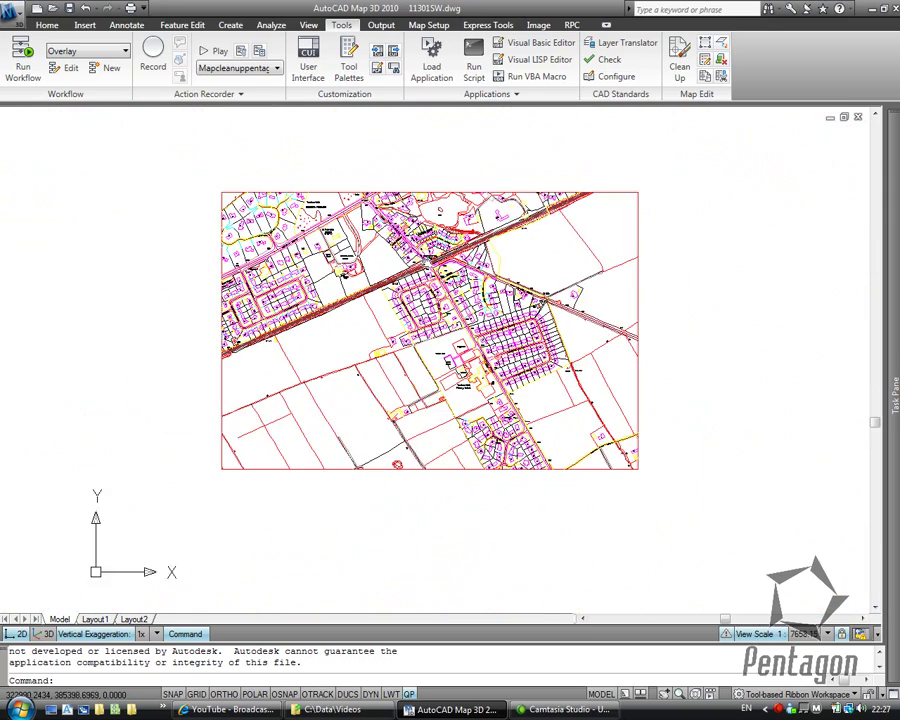
# Window-select the whole tile to confirm All (8437) objects, then zoom in on Templepatrick Bridge
pyautogui.click(165, 117)
pyautogui.click(686, 462)
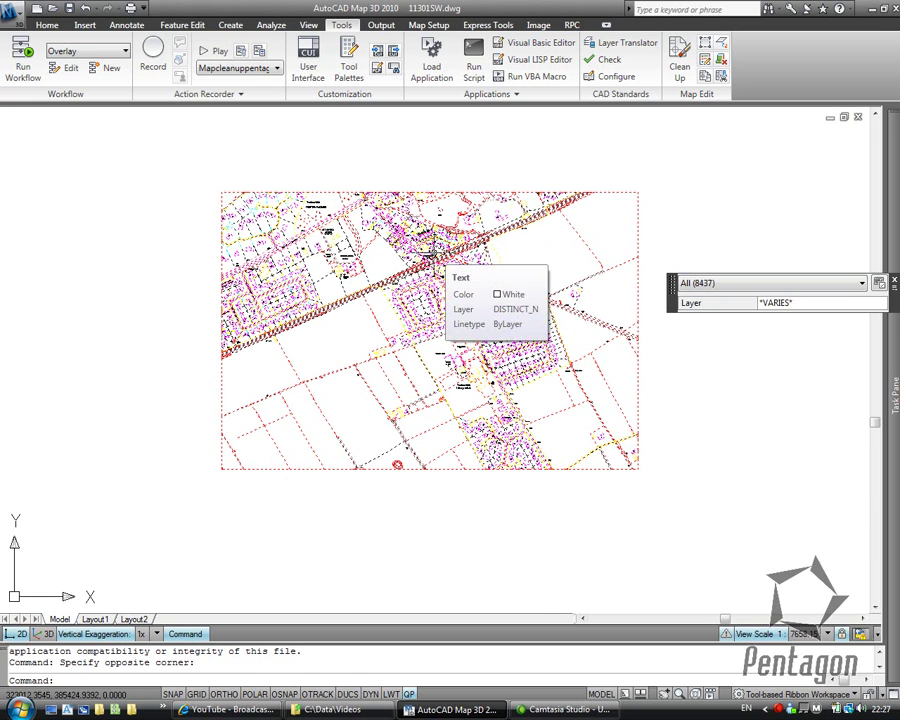
pyautogui.scroll(3, 433, 250)
pyautogui.scroll(2, 433, 250)
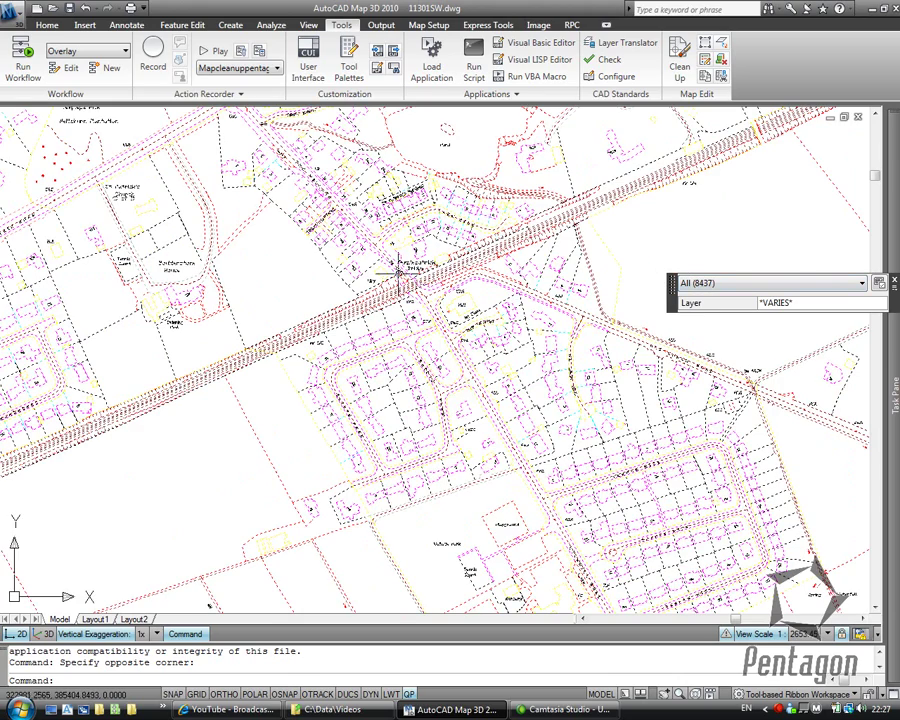
pyautogui.scroll(6, 408, 273)
pyautogui.press('Escape')
pyautogui.press('Escape')
pyautogui.scroll(-5, 455, 322)
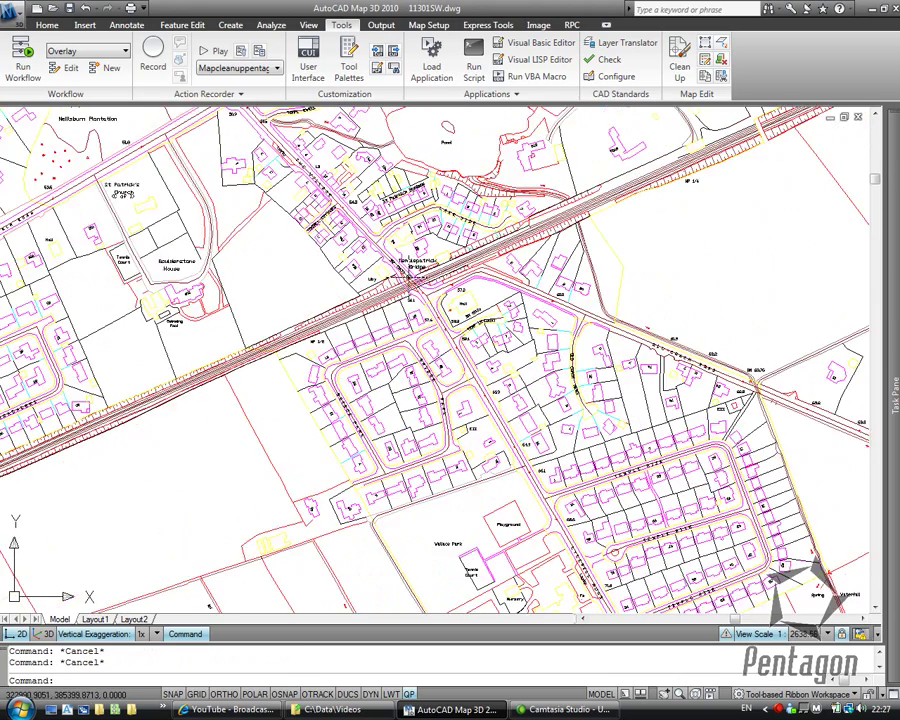
# Set up Map Clean Up on all layers with every cleanup action except Weed Polylines
pyautogui.click(679, 70)
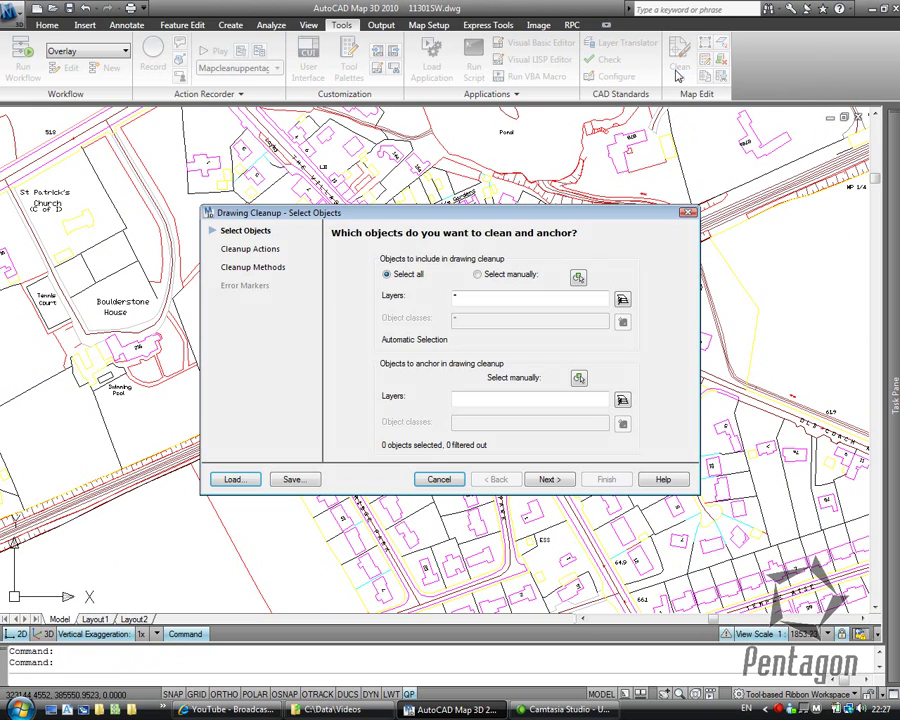
pyautogui.click(546, 480)
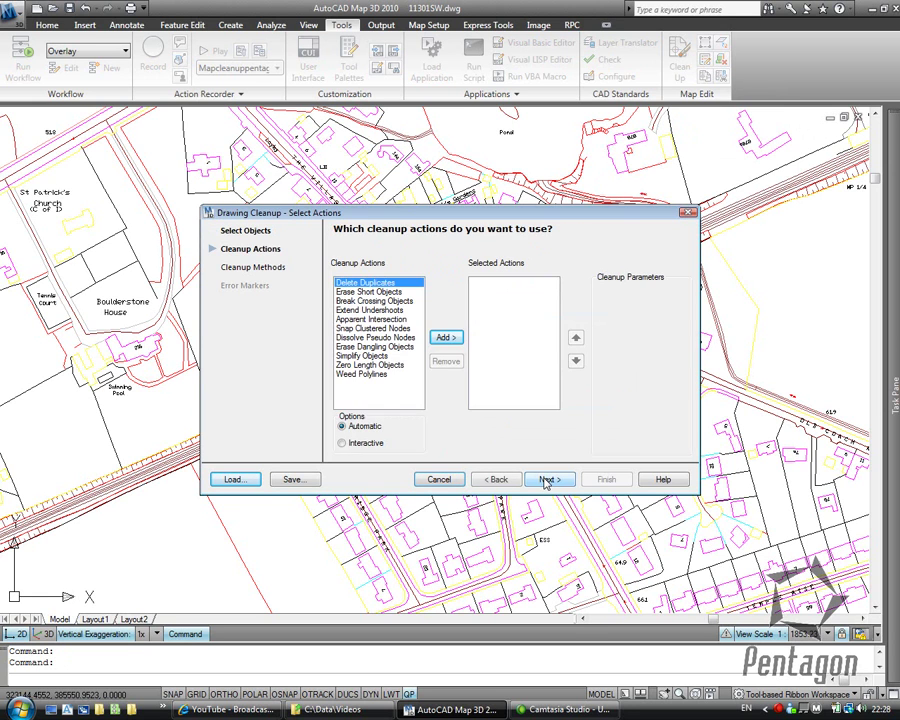
pyautogui.keyDown('shift'); pyautogui.click(352, 374); pyautogui.keyUp('shift')
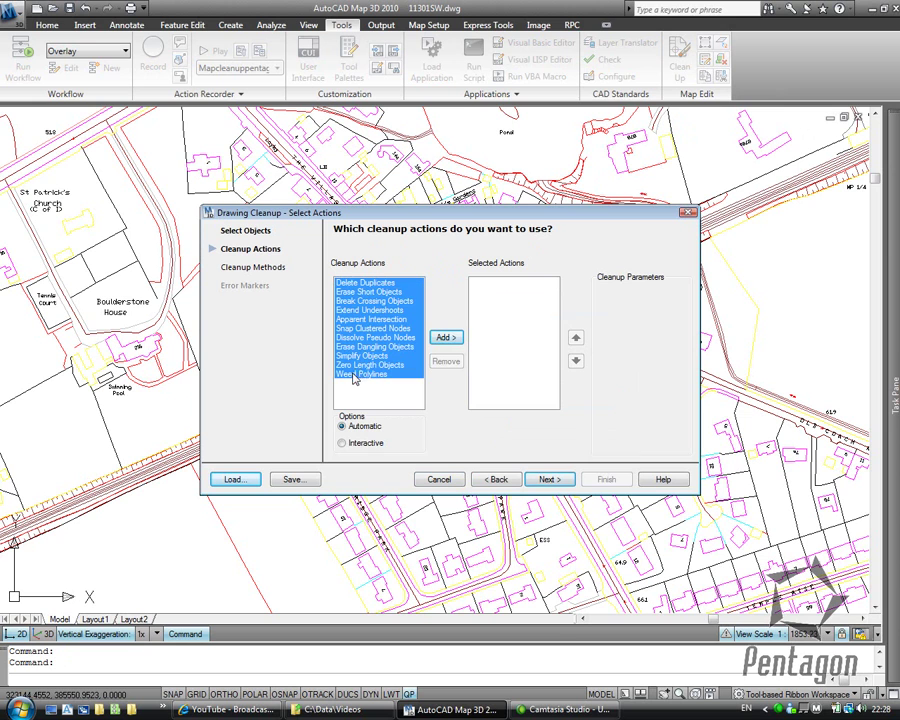
pyautogui.click(446, 338)
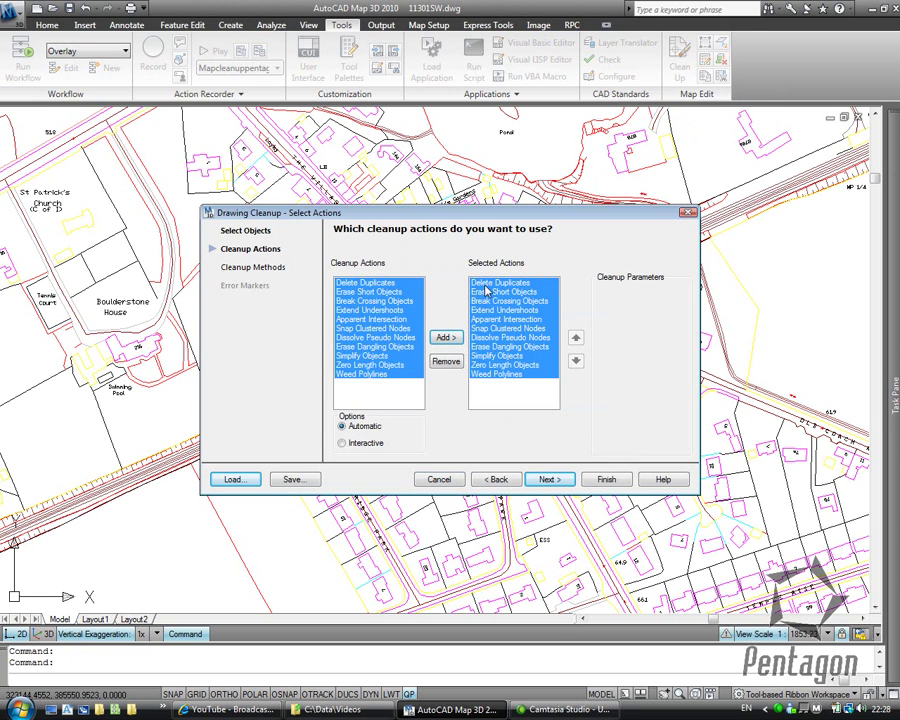
pyautogui.click(494, 374)
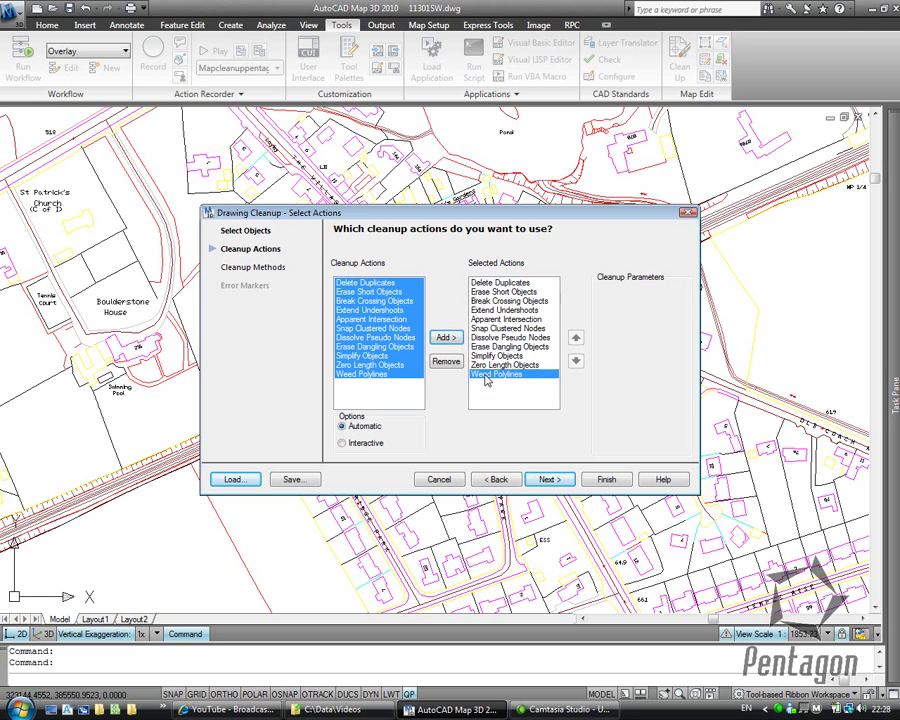
pyautogui.click(446, 361)
pyautogui.click(505, 310)
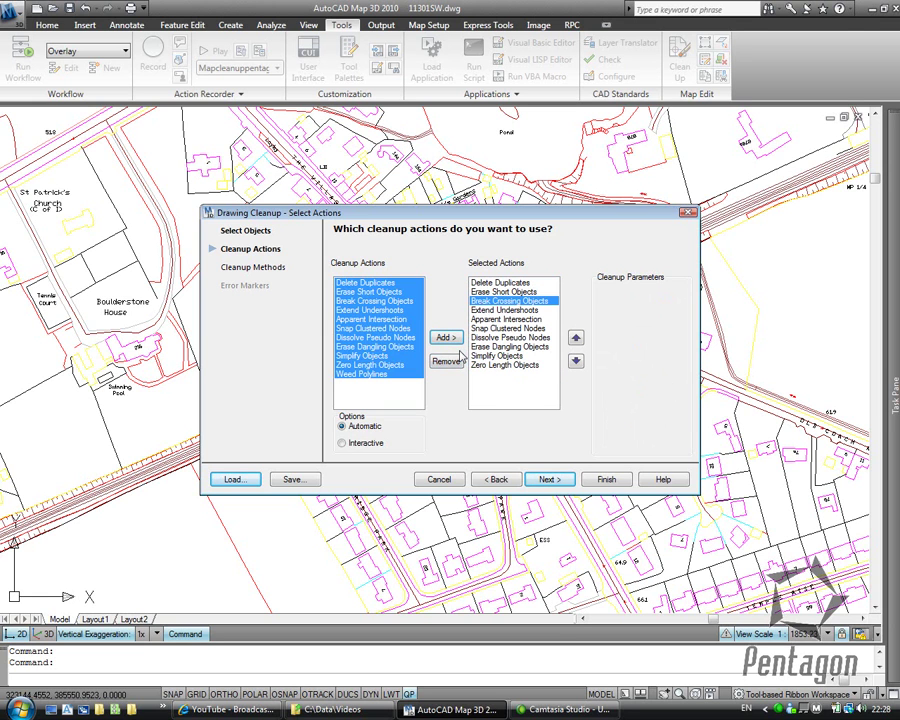
pyautogui.click(550, 480)
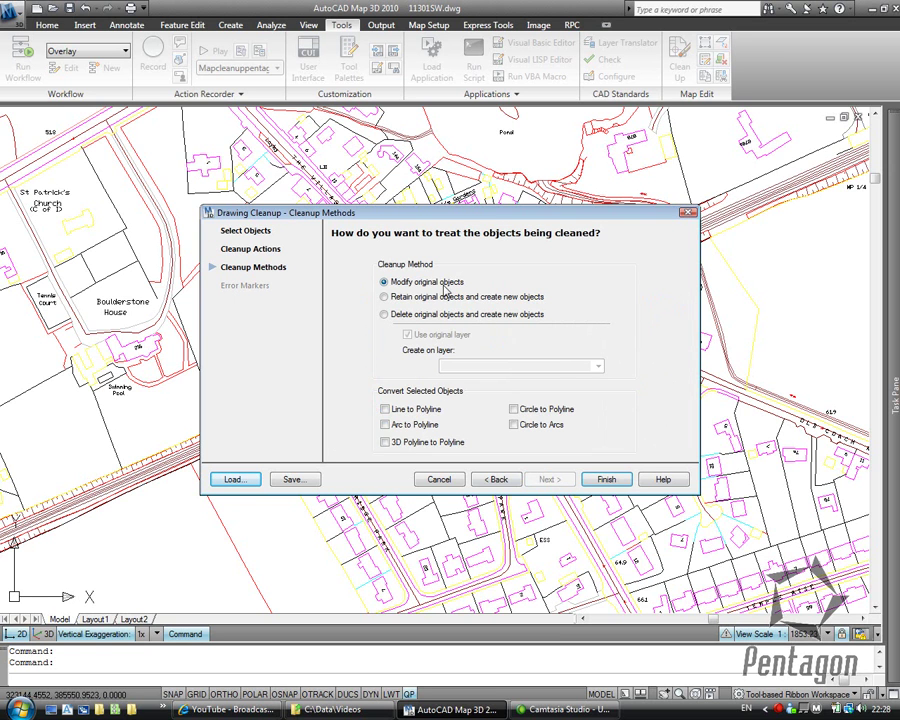
# Convert lines, arcs, 3D polylines and circles to polylines in the cleanup method
pyautogui.click(385, 409)
pyautogui.click(385, 424)
pyautogui.click(385, 441)
pyautogui.click(513, 409)
# Save the cleanup profile over mapclean.dpf and run the cleanup
pyautogui.click(293, 480)
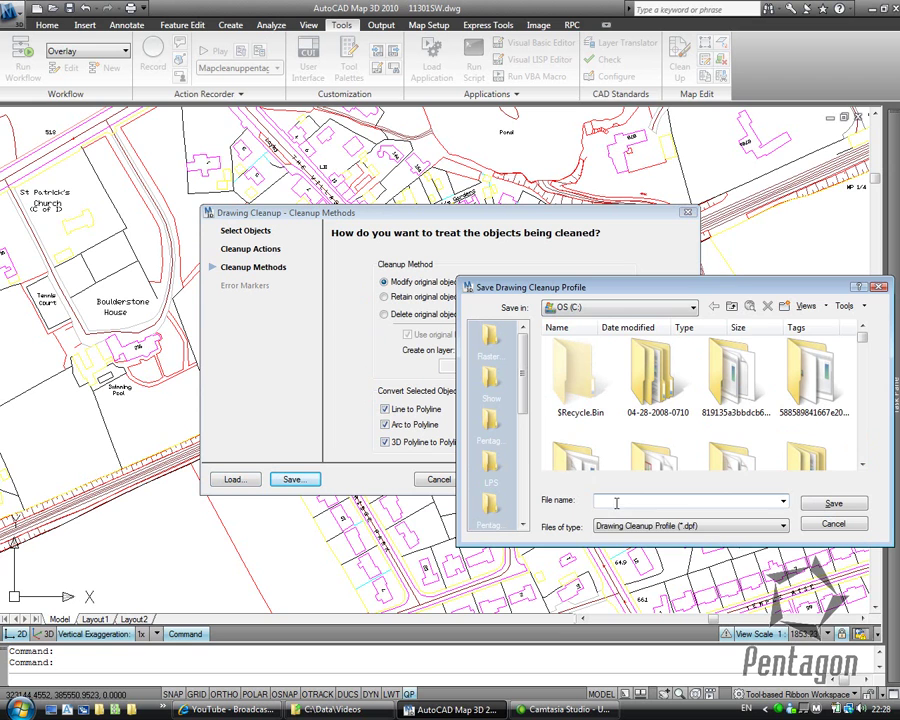
pyautogui.write('mapclean')
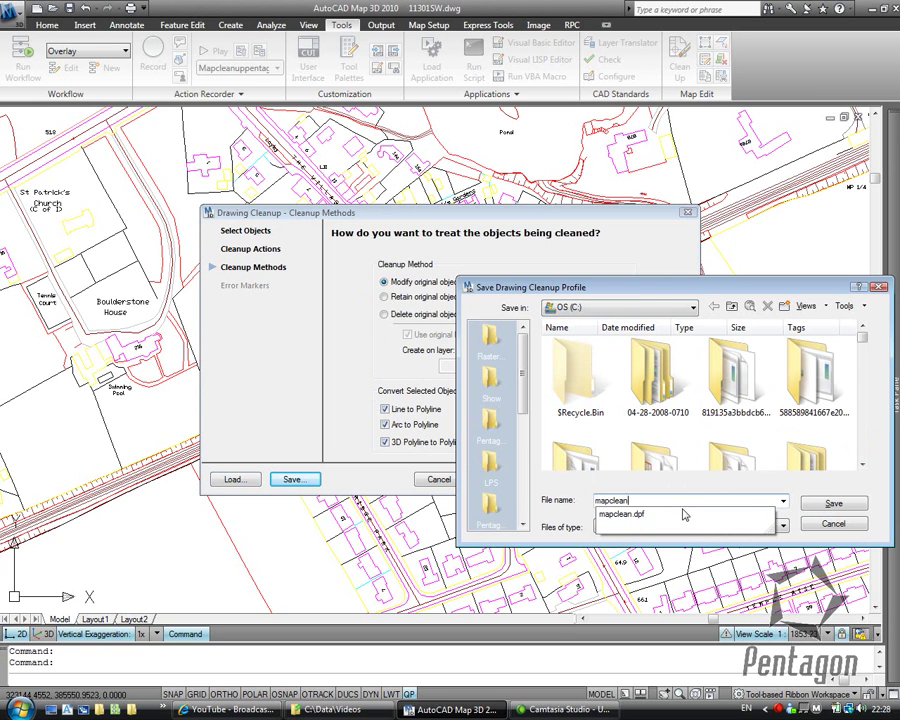
pyautogui.click(645, 515)
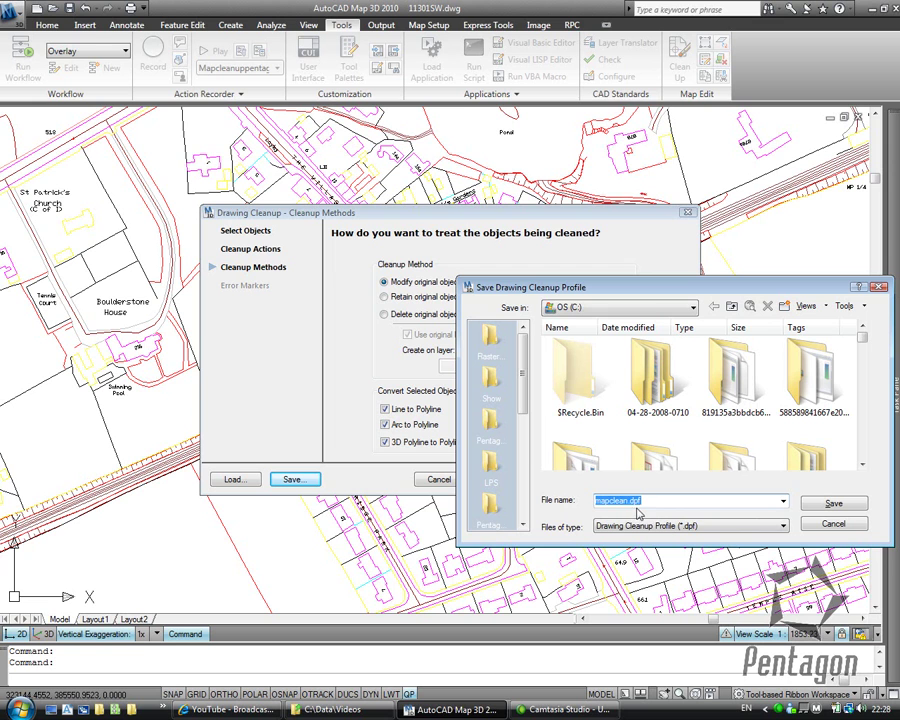
pyautogui.click(834, 505)
pyautogui.click(686, 447)
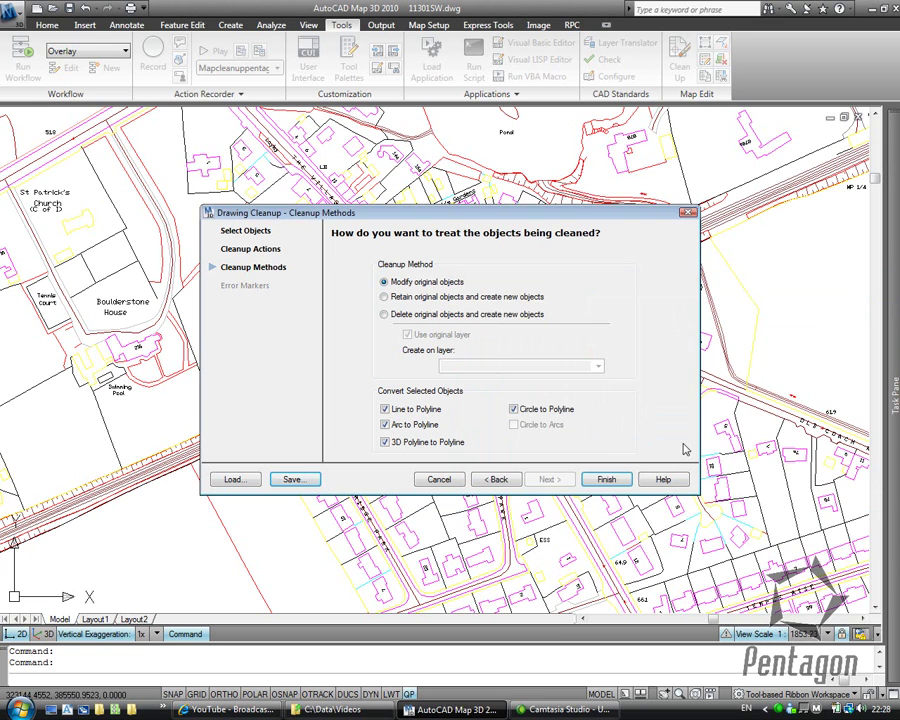
pyautogui.click(603, 479)
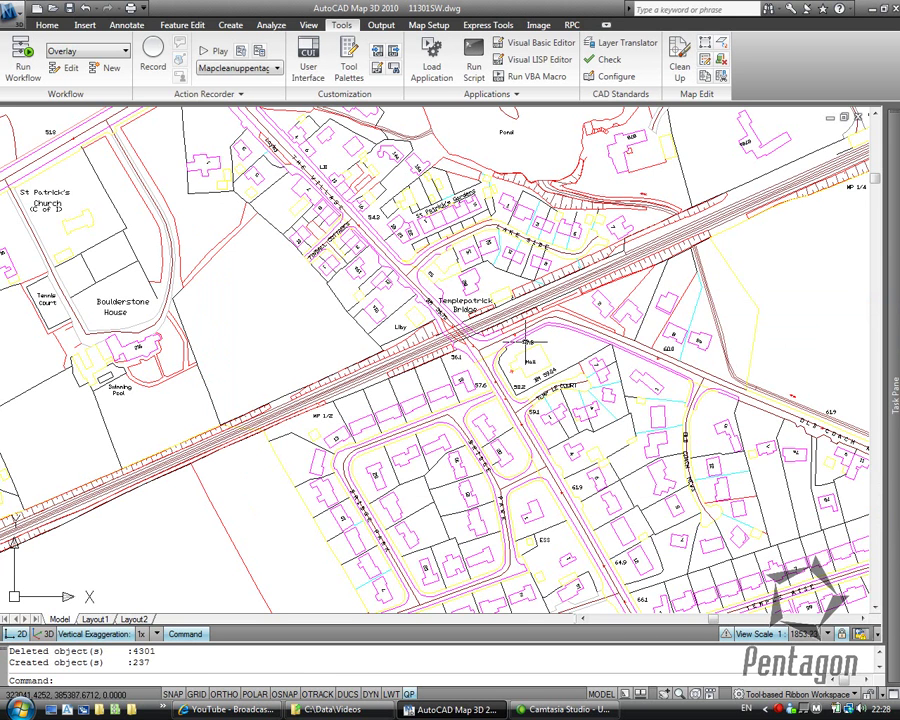
# Read the cleanup statistics in the F2 history and confirm the full tile now holds 4373 objects
pyautogui.click(175, 657)
pyautogui.press('F2')
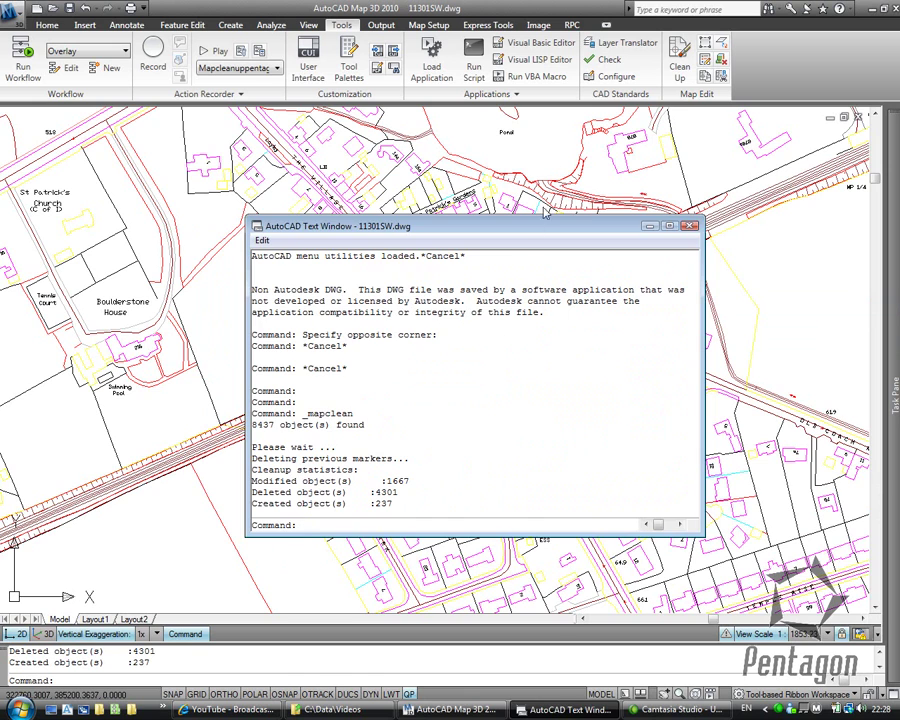
pyautogui.middleClick(374, 108)
pyautogui.middleClick(374, 108)
pyautogui.click(257, 177)
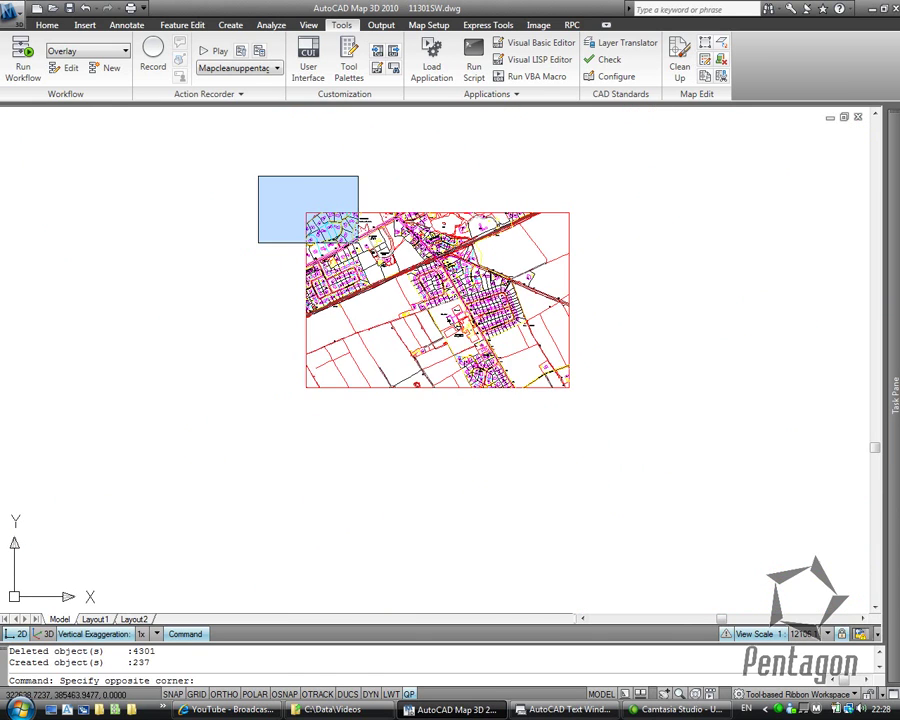
pyautogui.click(665, 446)
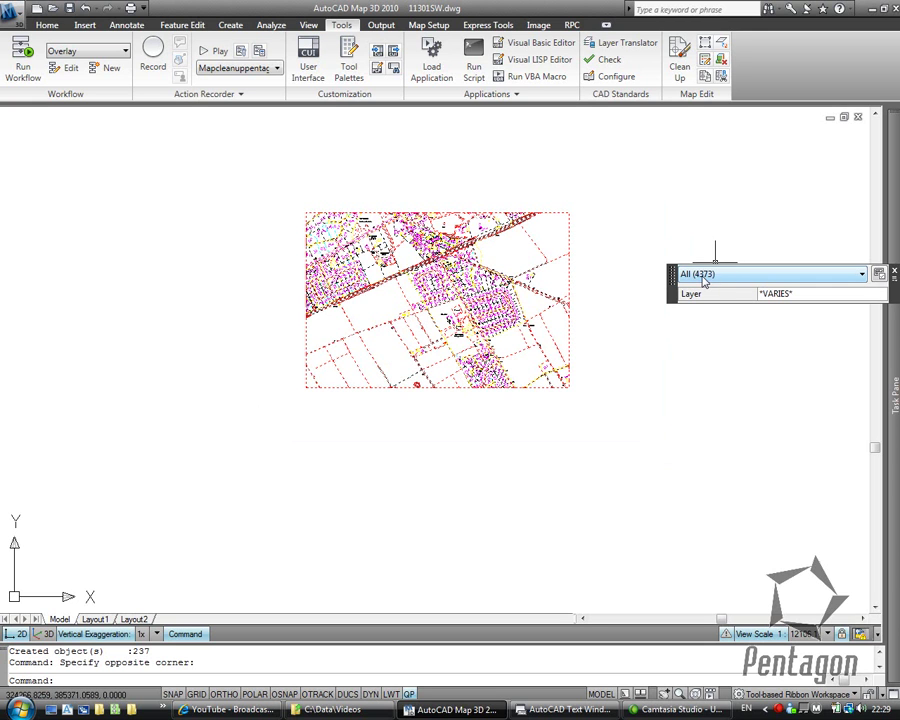
pyautogui.press('Escape')
pyautogui.press('Escape')
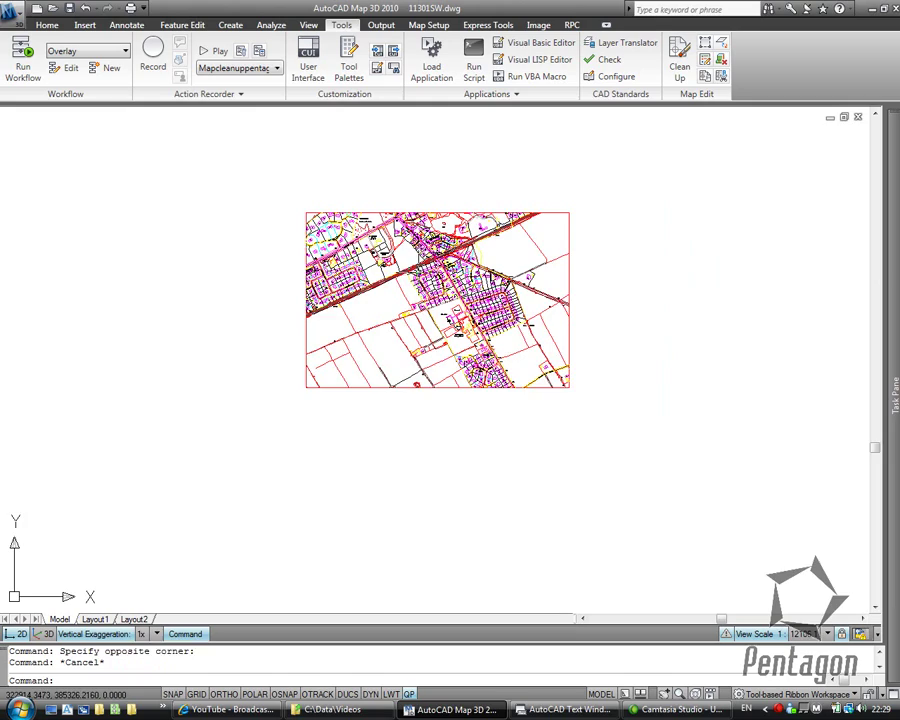
# Delete the C_LINE_RD road layer near Templepatrick Bridge
pyautogui.scroll(8, 435, 245)
pyautogui.scroll(3, 440, 270)
pyautogui.moveTo(446, 297); pyautogui.dragTo(418, 358, button='middle')
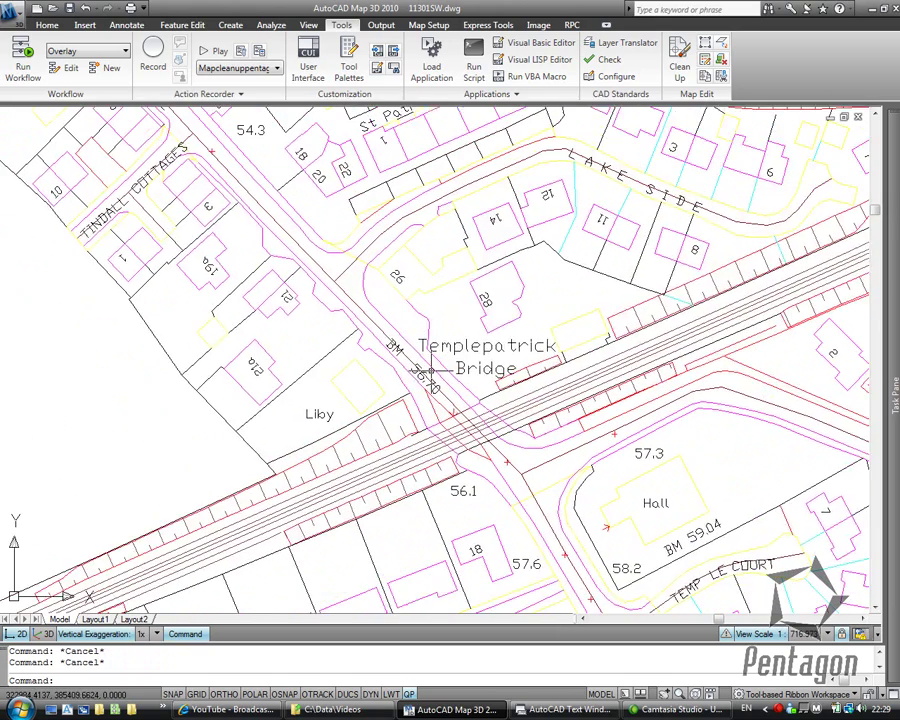
pyautogui.scroll(2, 375, 325)
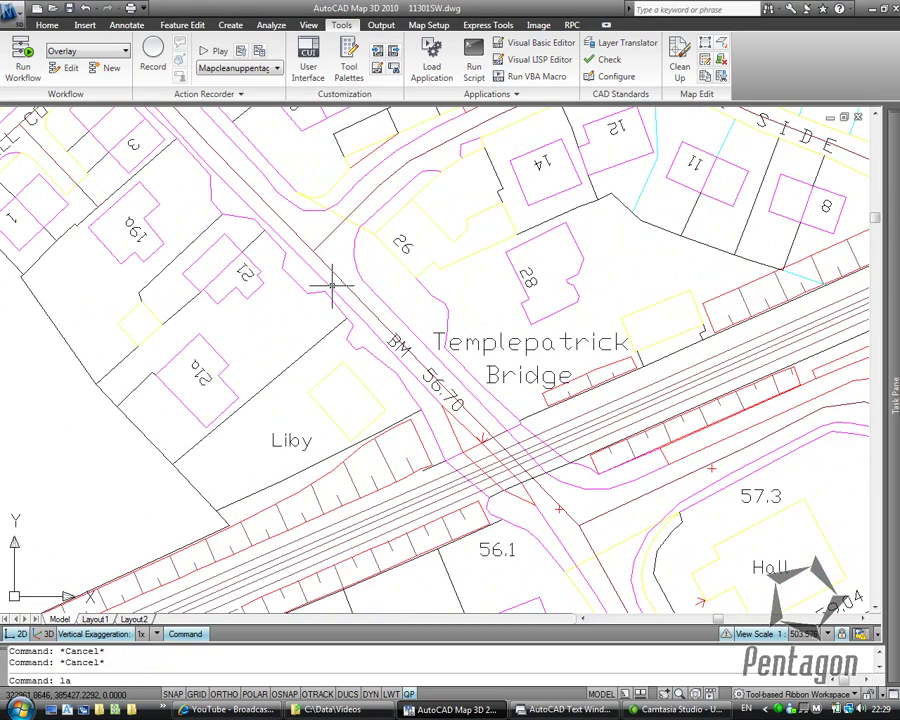
pyautogui.press('Return')
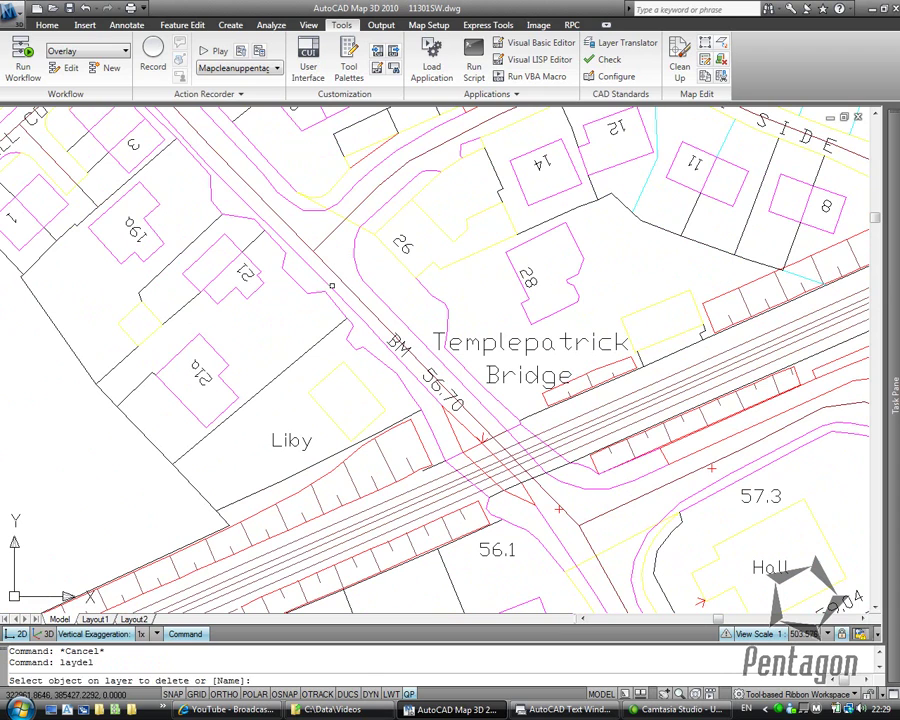
pyautogui.click(332, 286)
pyautogui.rightClick(329, 259)
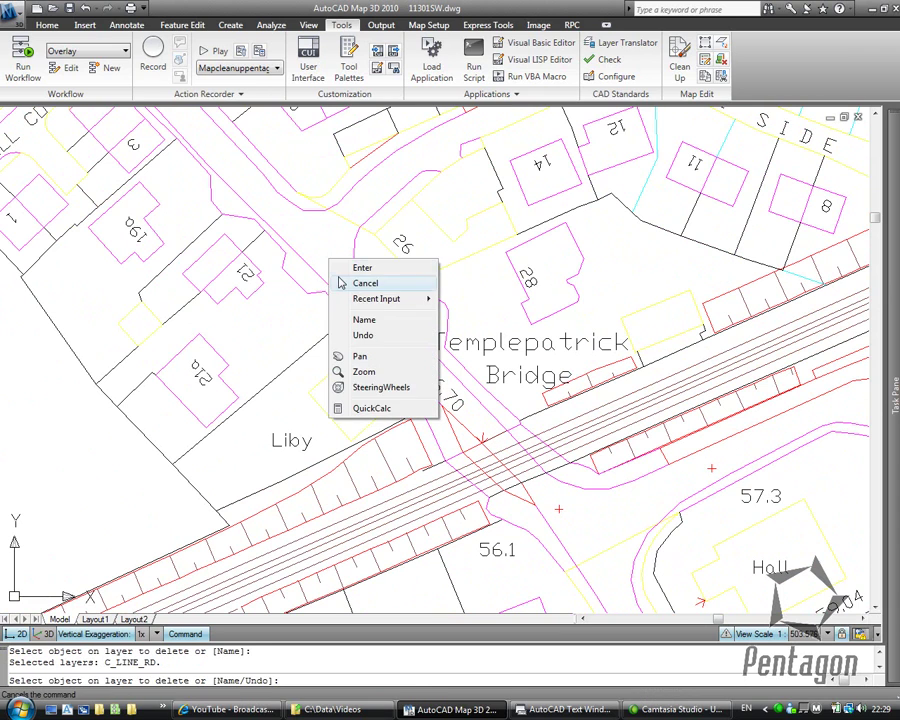
pyautogui.click(340, 268)
pyautogui.press('Return')
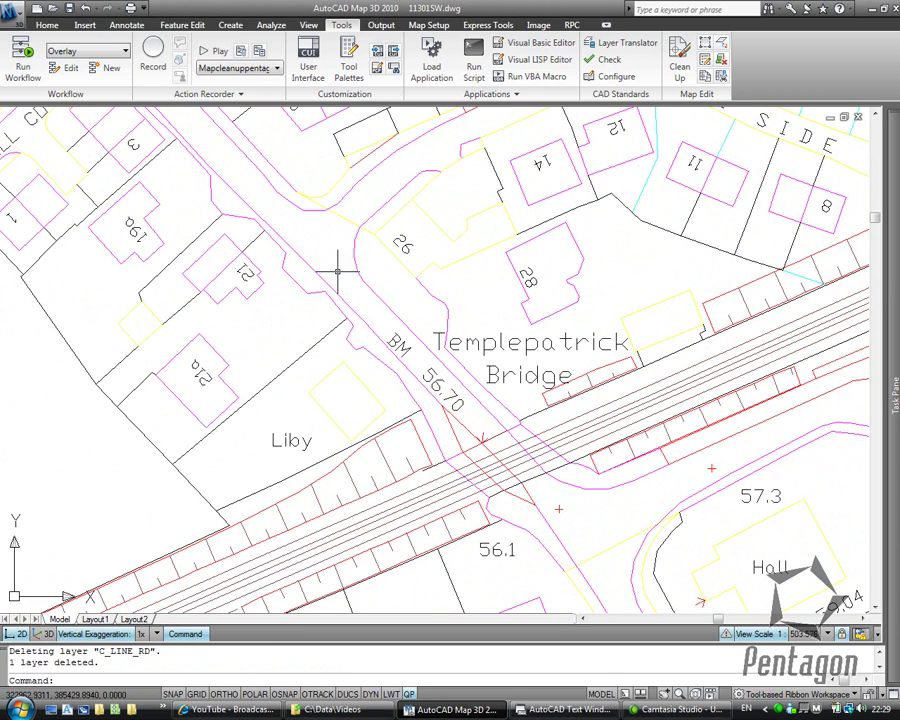
pyautogui.scroll(-8, 342, 305)
# Run SETBYLAYER on all objects, answering yes for ByBlock and blocks, switching 4297 objects to ByLayer
pyautogui.write('se')
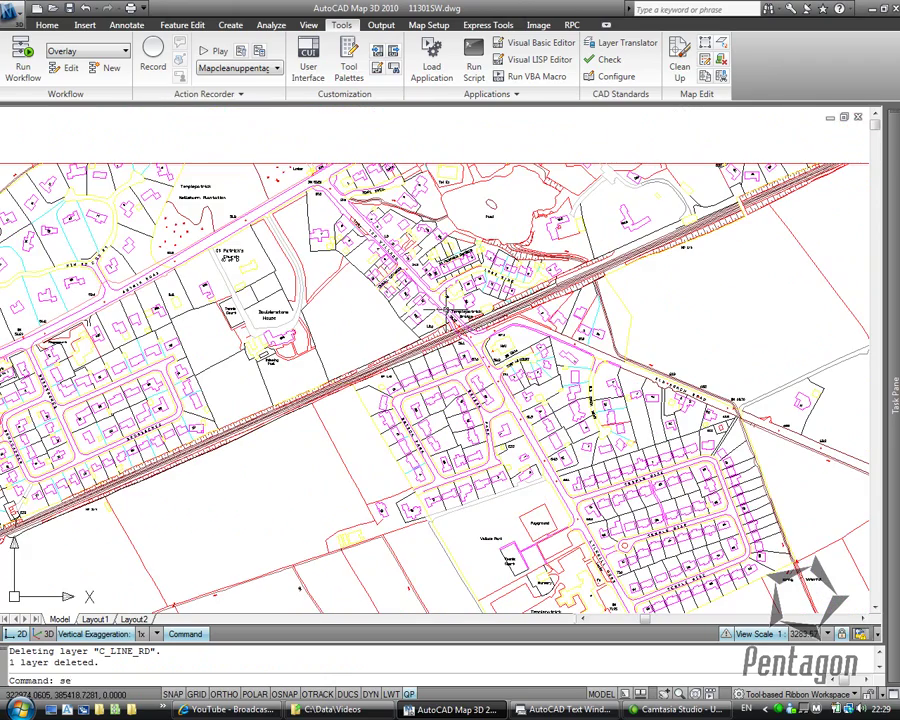
pyautogui.write('tbylayer')
pyautogui.press('Return')
pyautogui.scroll(-6, 448, 330)
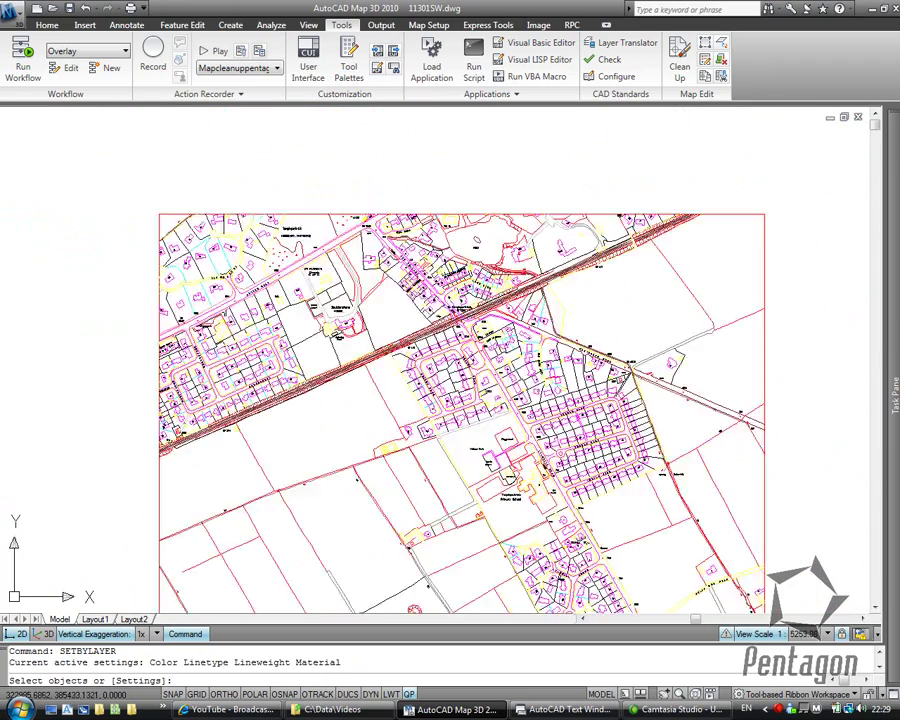
pyautogui.click(688, 198)
pyautogui.click(158, 550)
pyautogui.rightClick(248, 397)
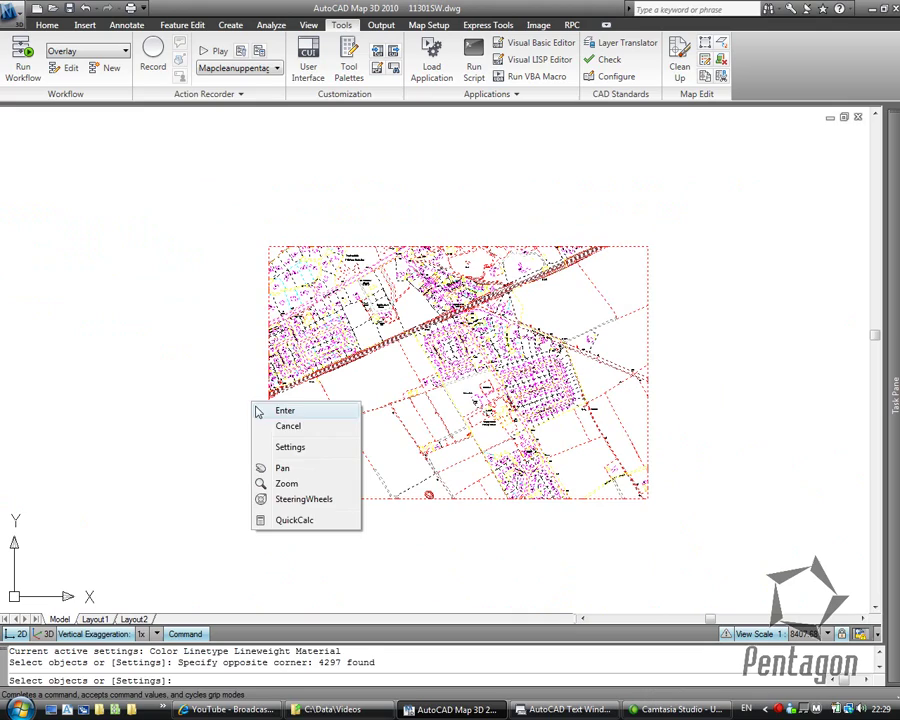
pyautogui.click(287, 410)
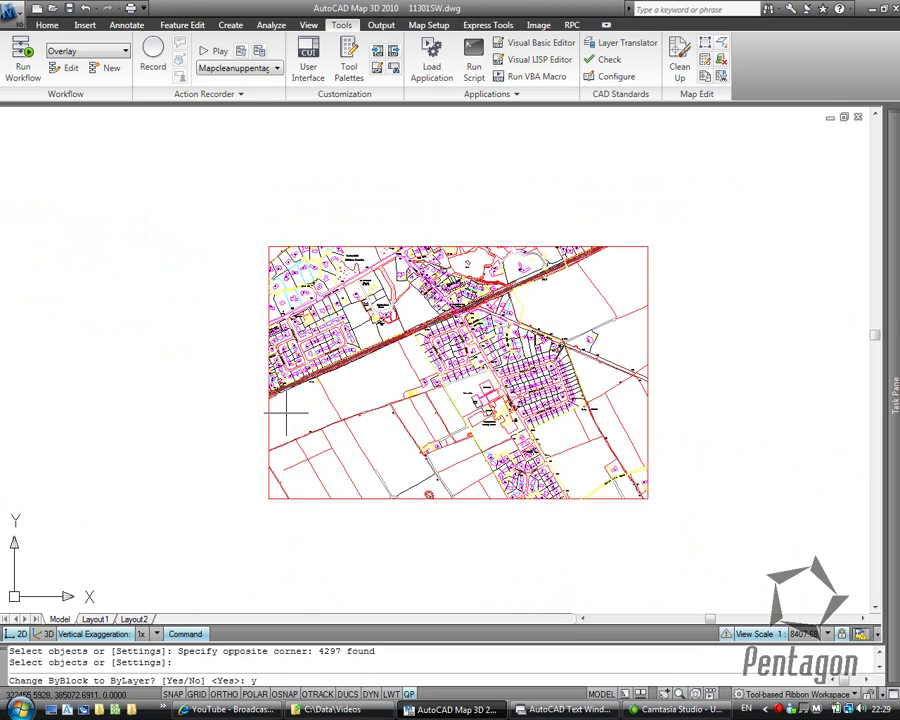
pyautogui.write('y')
pyautogui.press('Return')
pyautogui.press('Return')
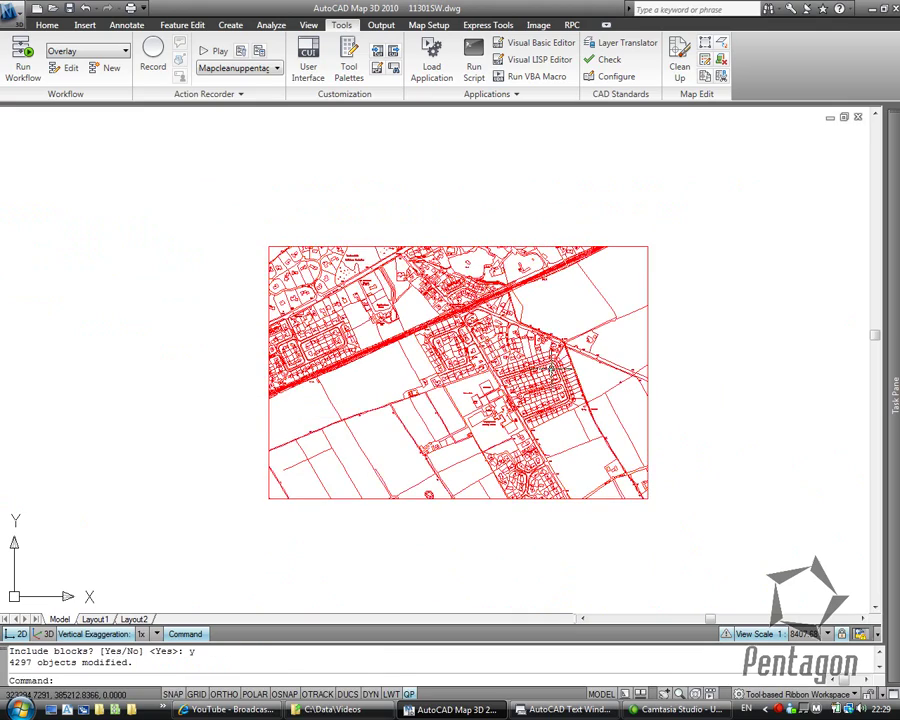
pyautogui.scroll(5, 440, 300)
pyautogui.write('la')
pyautogui.press('Return')
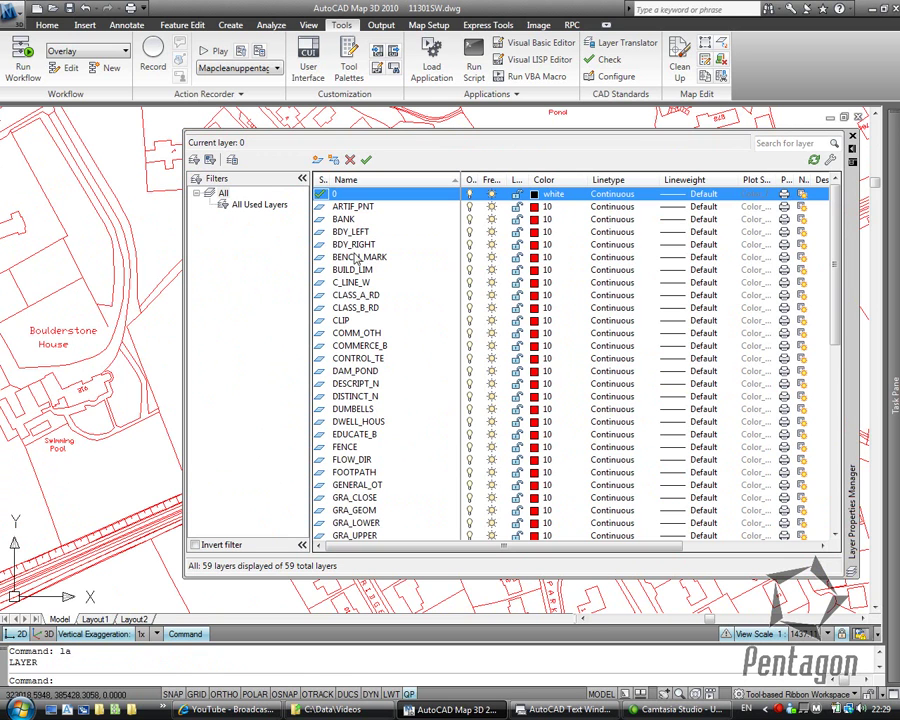
# Colour layers 0 through CLASS_A_RD grey (colour 8)
pyautogui.keyDown('shift'); pyautogui.click(356, 296); pyautogui.keyUp('shift')
pyautogui.click(535, 262)
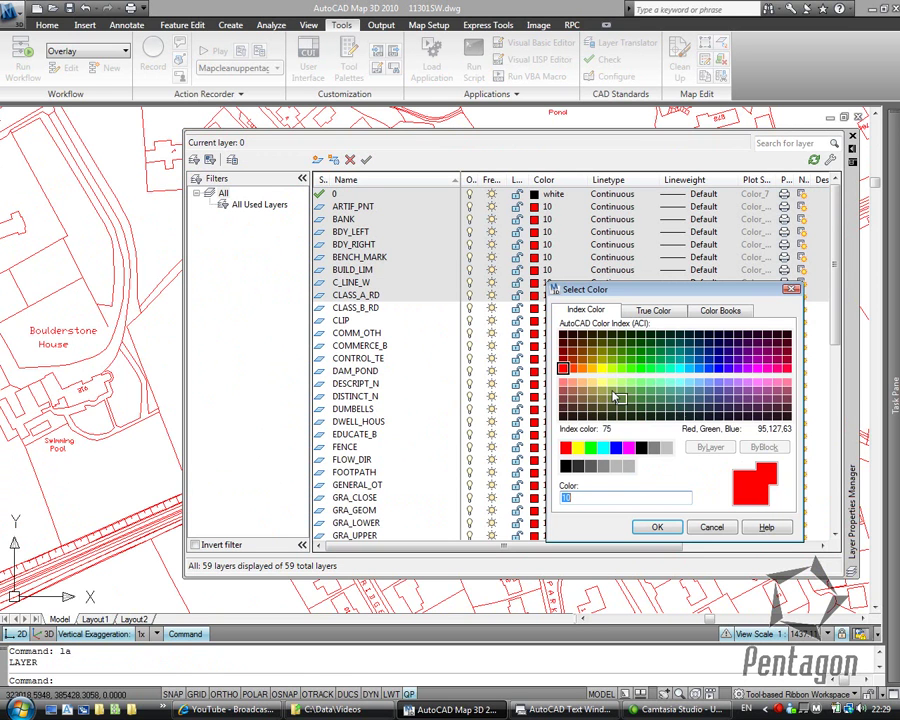
pyautogui.click(654, 447)
pyautogui.click(658, 528)
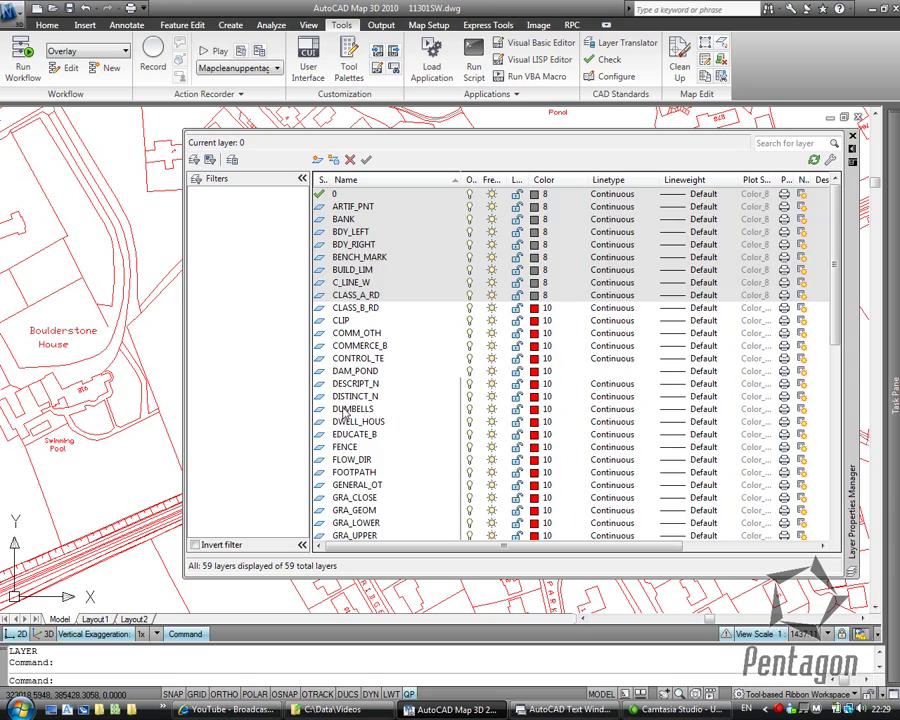
# Colour layers DUMBELLS through GRA_CLOSE green (colour 91)
pyautogui.click(352, 409)
pyautogui.keyDown('shift'); pyautogui.click(356, 497); pyautogui.keyUp('shift')
pyautogui.click(538, 435)
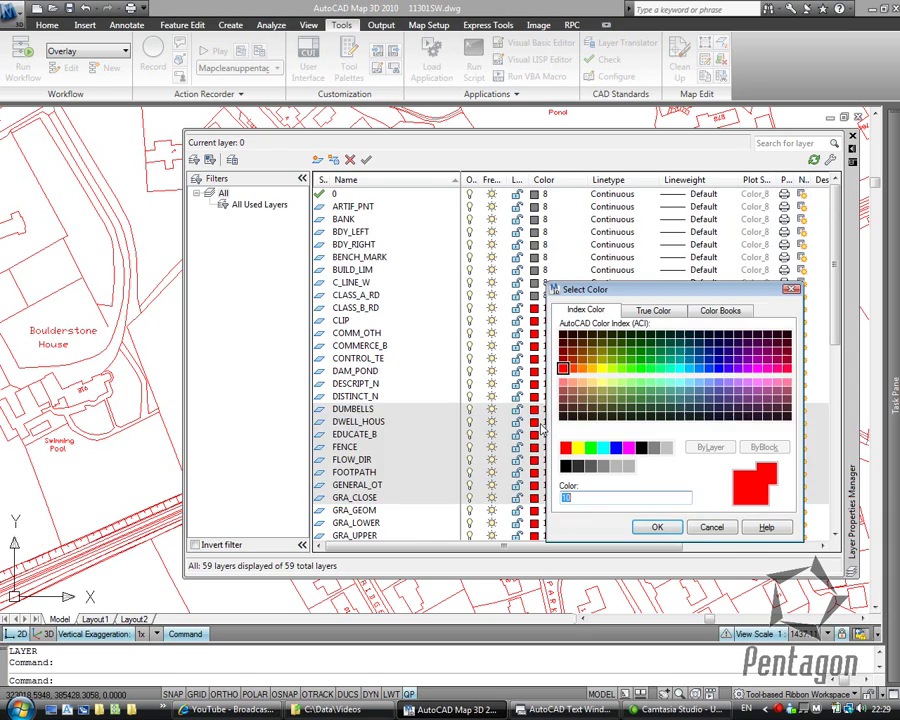
pyautogui.click(640, 382)
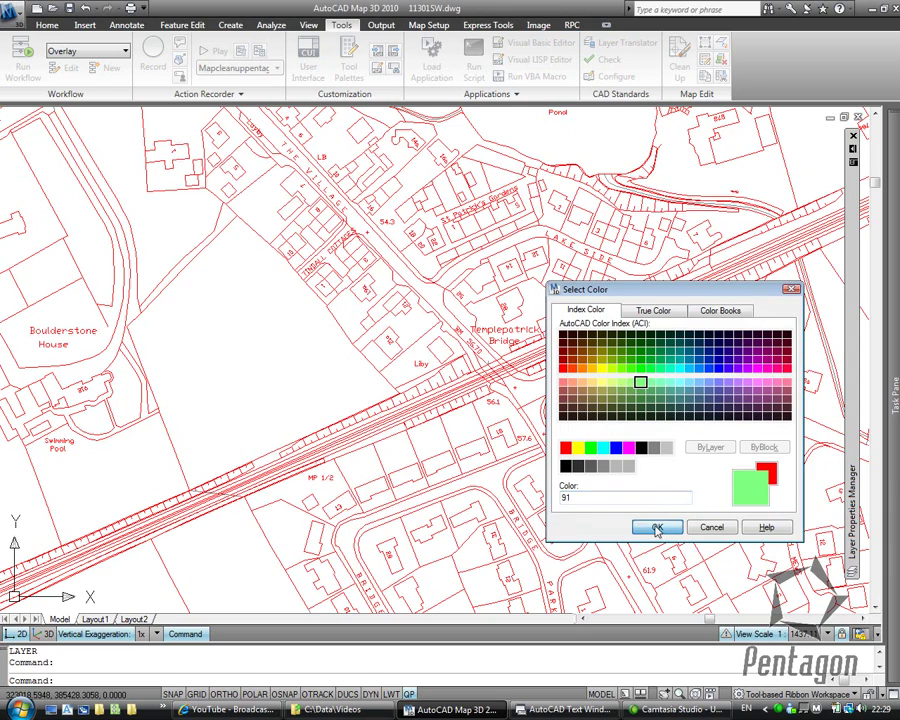
pyautogui.click(656, 527)
# Bring up the Text Style dialog with the STYLE command
pyautogui.scroll(3, 538, 378)
pyautogui.write('zty')
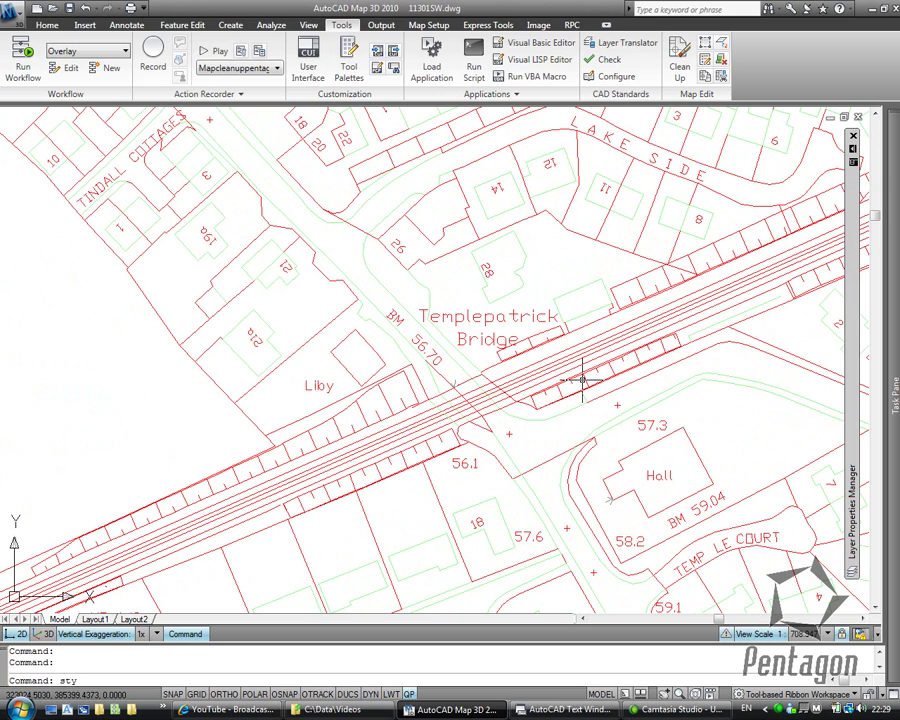
pyautogui.write('le')
pyautogui.press('Return')
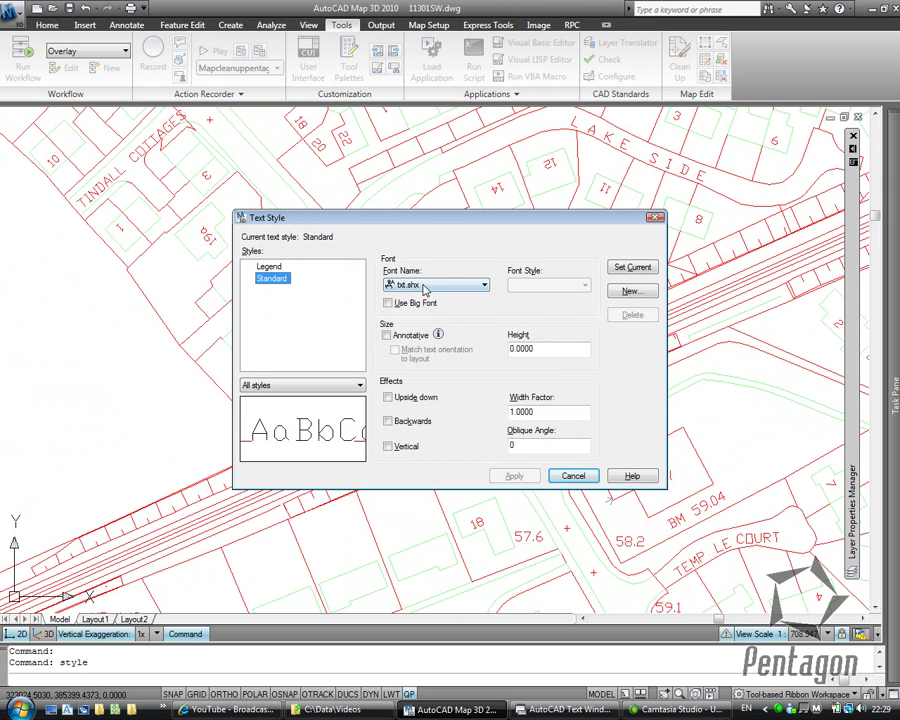
# Set the Standard text style's font to Arial, apply it, and close the dialog
pyautogui.click(424, 289)
pyautogui.write('arial')
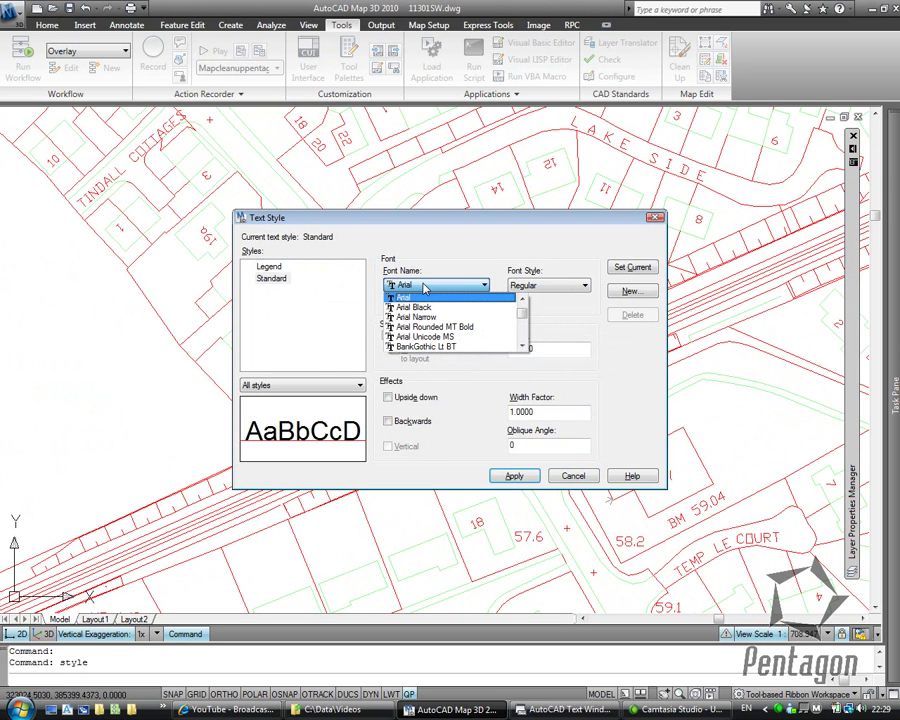
pyautogui.click(424, 288)
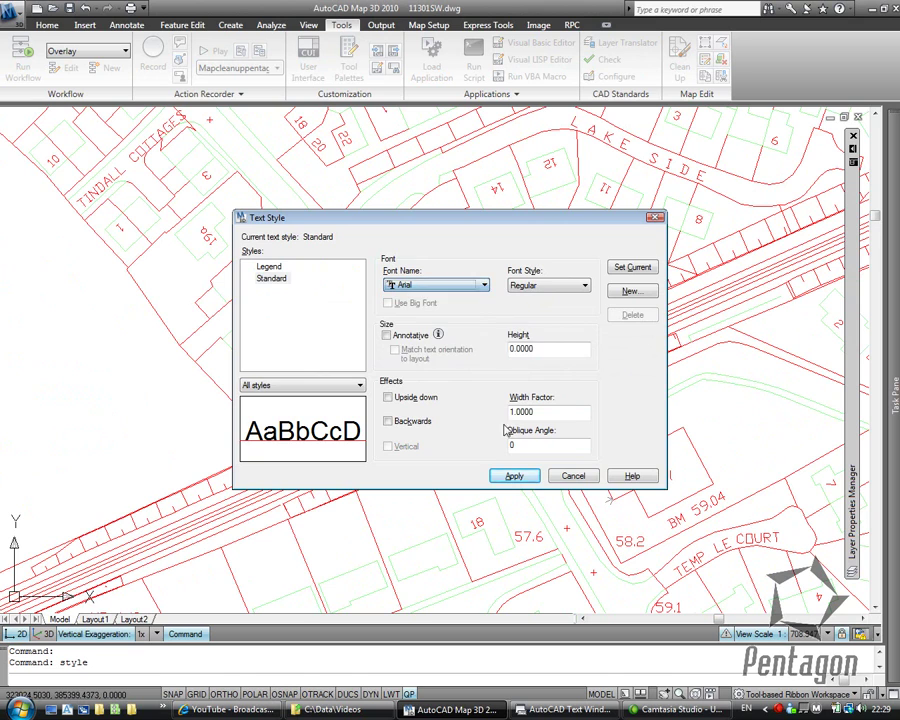
pyautogui.click(514, 478)
pyautogui.click(573, 476)
pyautogui.scroll(2, 530, 350)
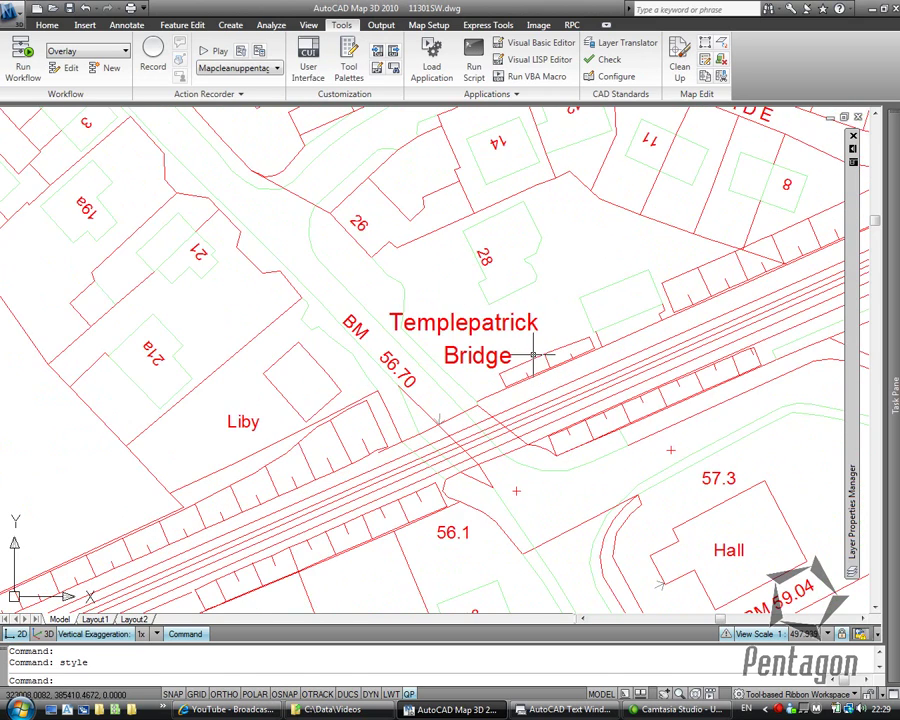
pyautogui.scroll(-2, 535, 355)
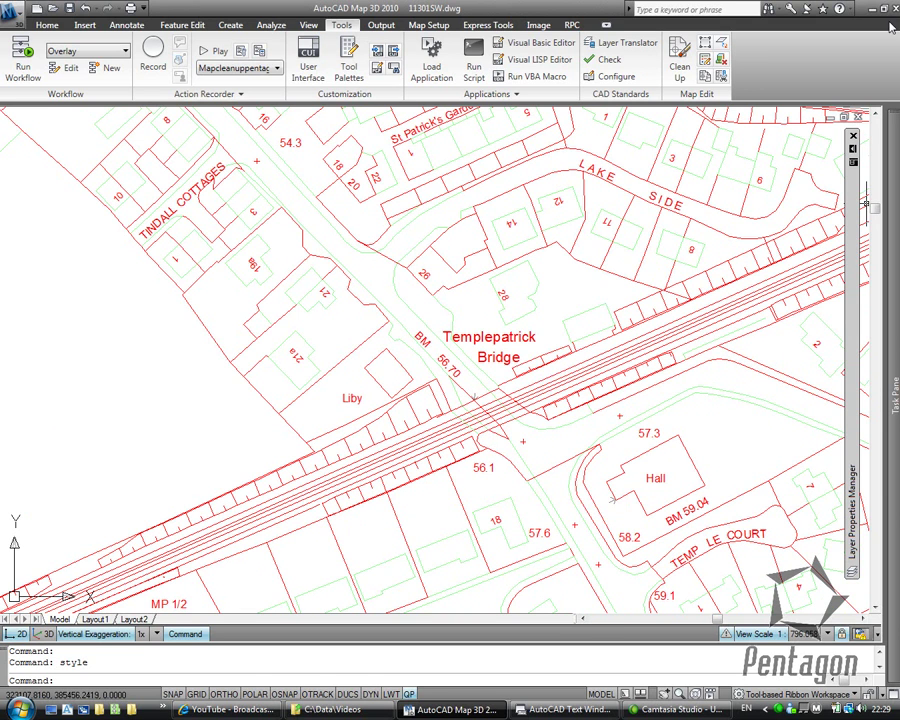
# Close the drawing without saving, reopen 11301SW.dwg, and frame the whole map
pyautogui.hotkey('ctrl', 'F4')
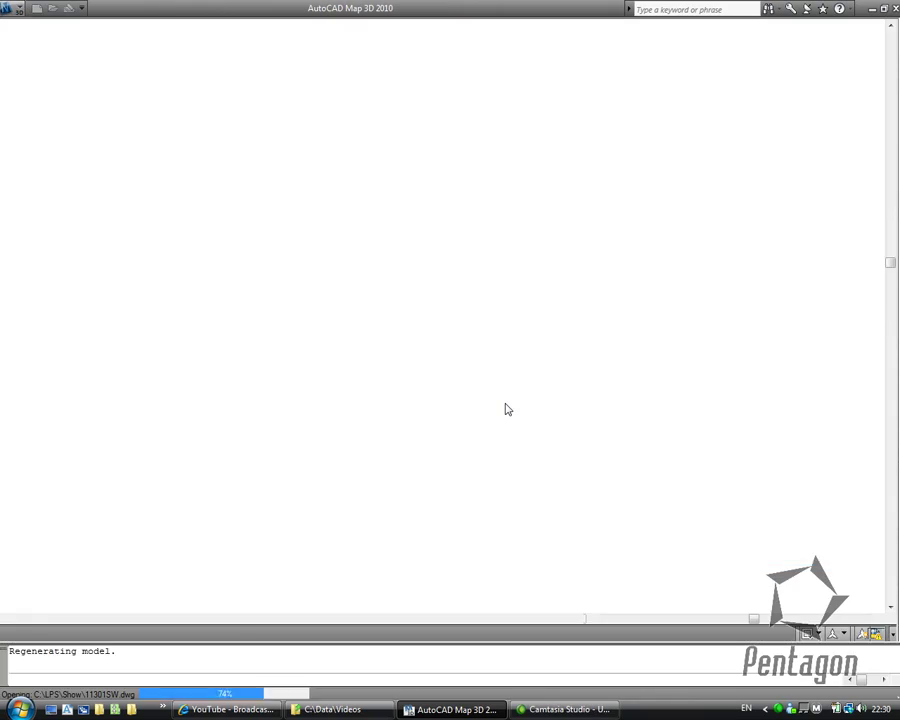
pyautogui.scroll(2, 685, 145)
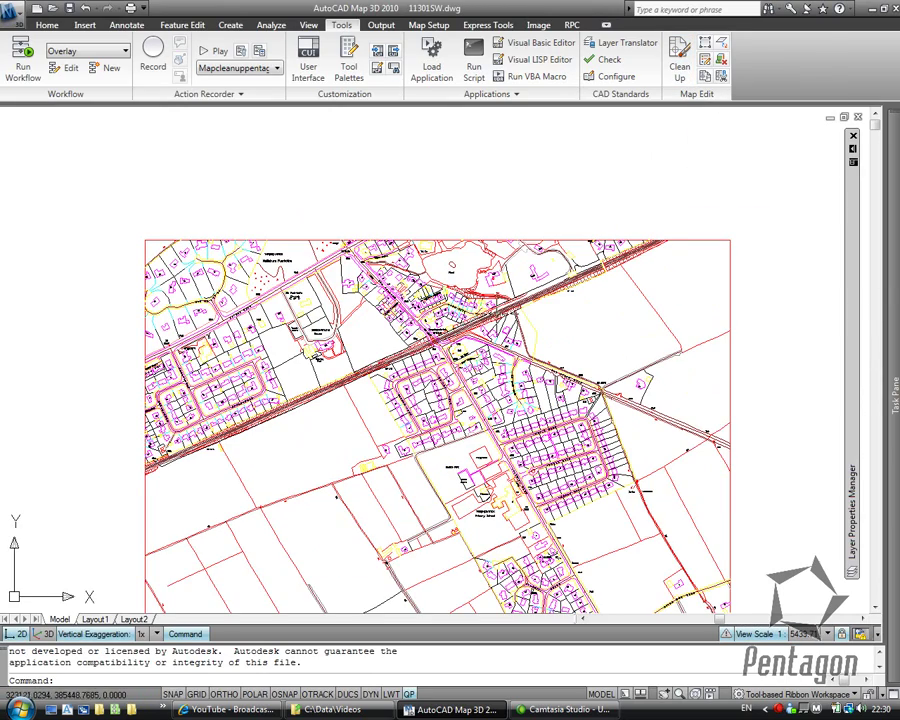
pyautogui.moveTo(319, 289); pyautogui.dragTo(311, 210, button='middle')
pyautogui.scroll(2, 305, 221)
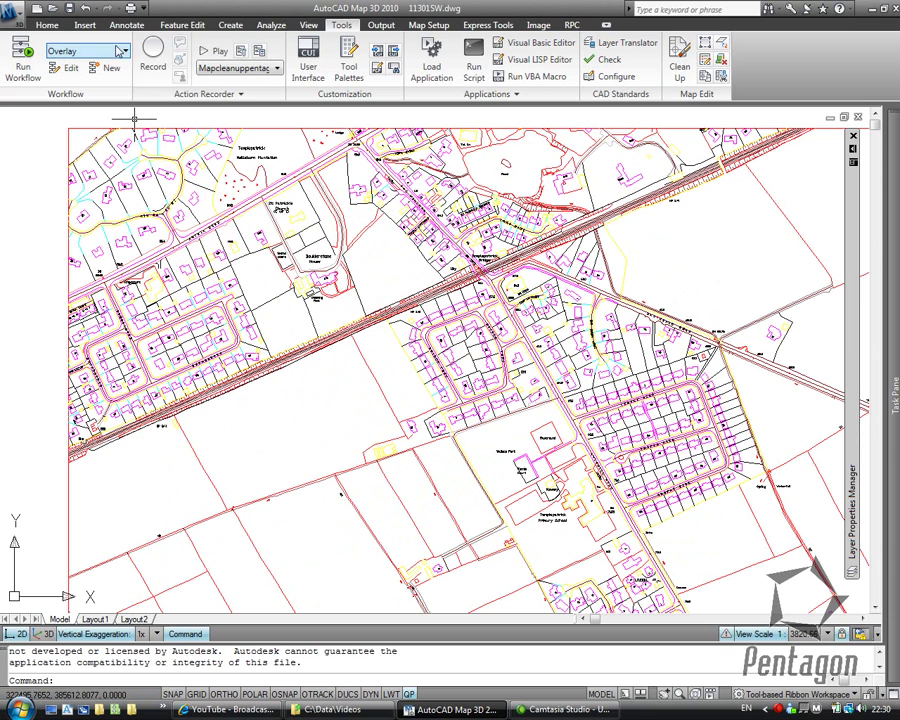
# Record an action macro running -MAPCLEAN with the c:\mapclean profile
pyautogui.click(151, 50)
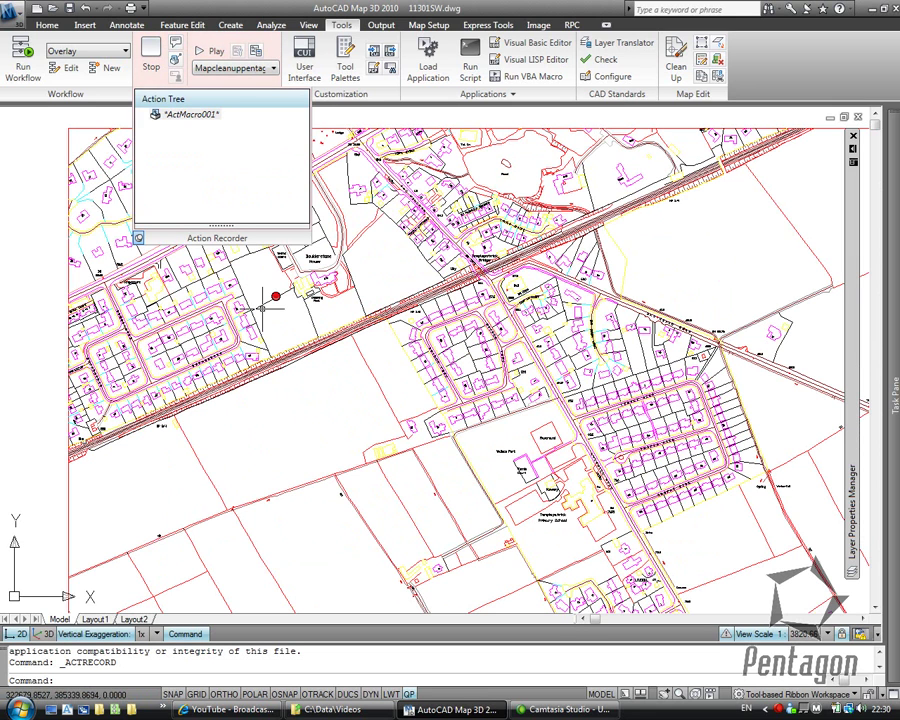
pyautogui.write('mapclean')
pyautogui.press('Return')
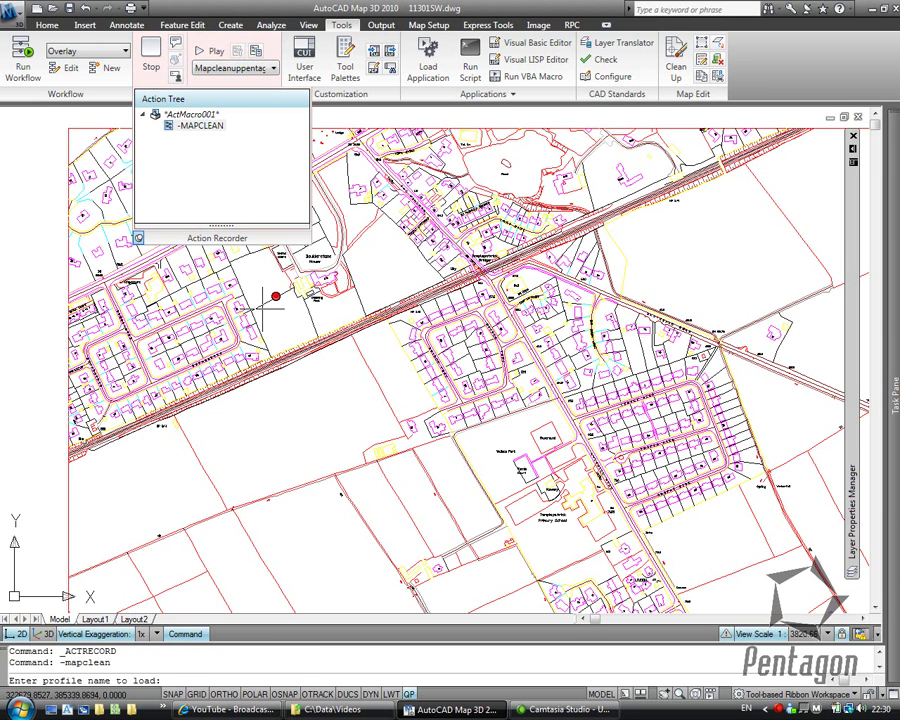
pyautogui.write('c:\\mapcl')
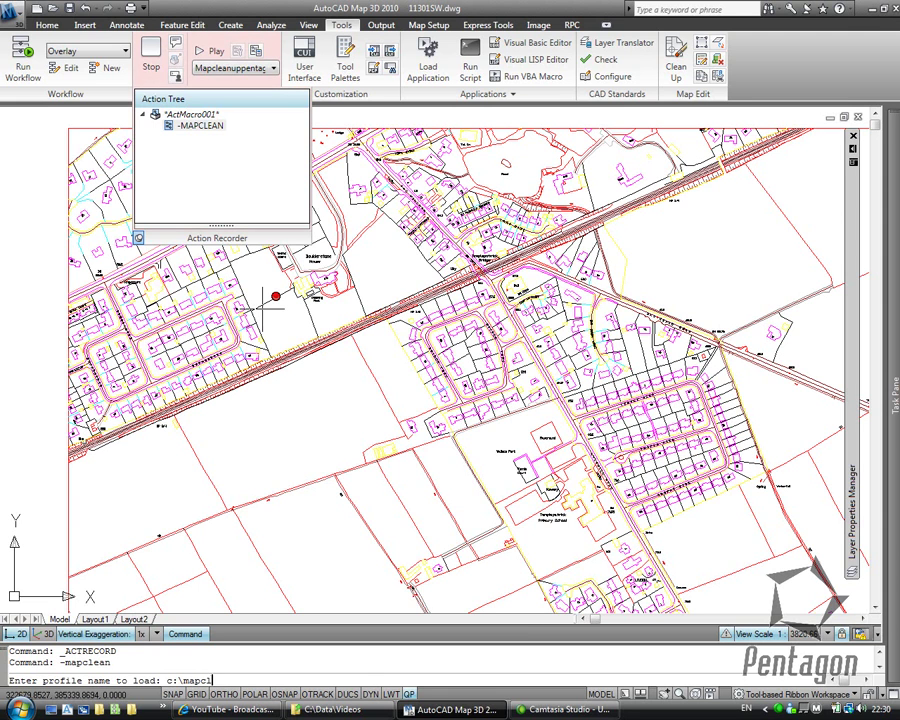
pyautogui.write('ean')
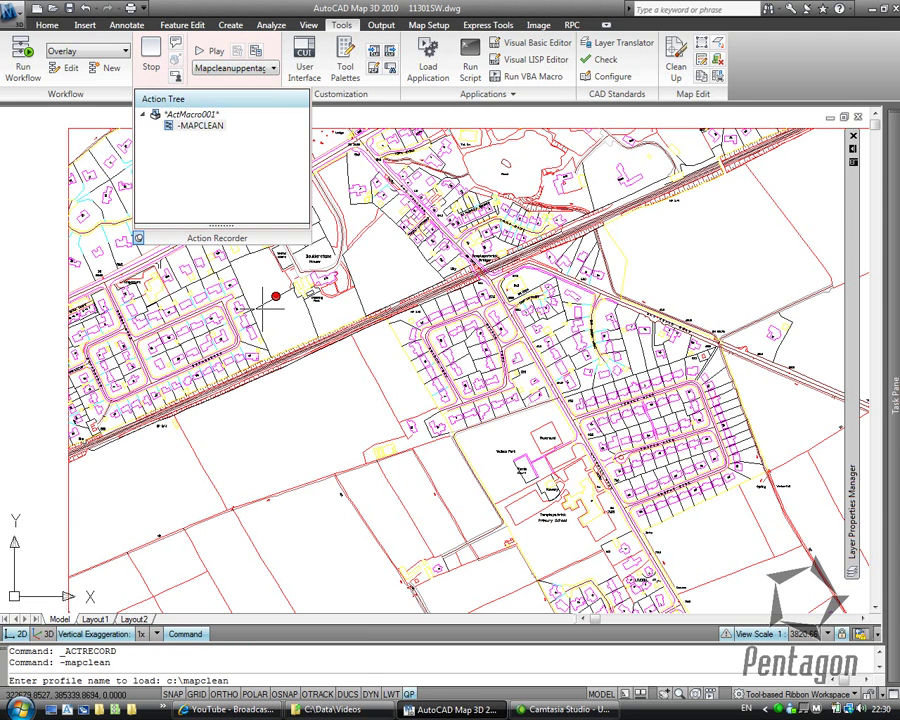
pyautogui.press('Return')
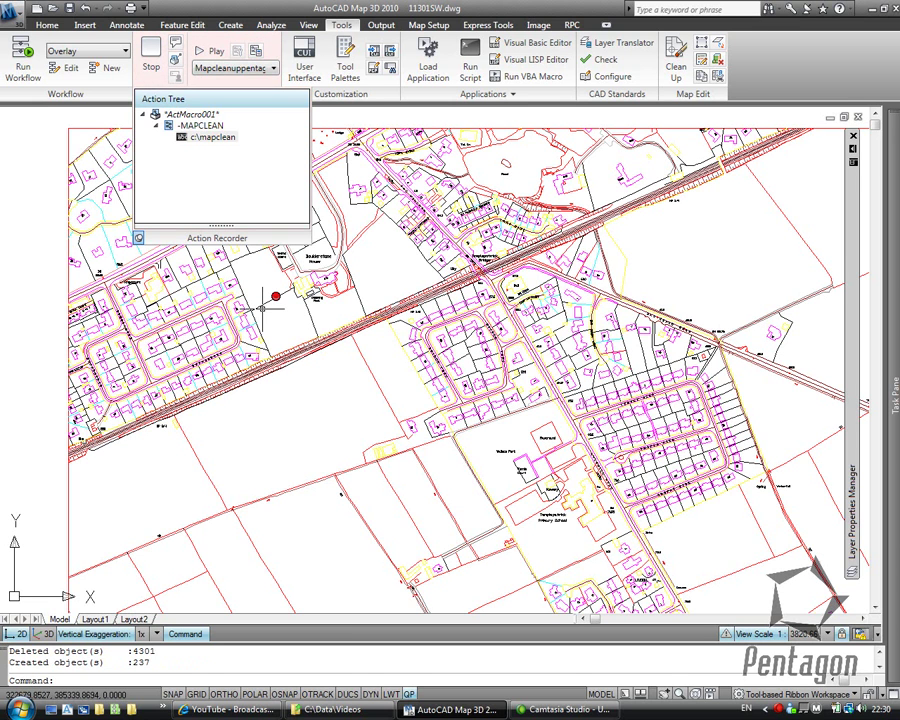
# Run SETBYLAYER on all objects, including blocks, converting the 4373 objects to ByLayer
pyautogui.write('setbylayer')
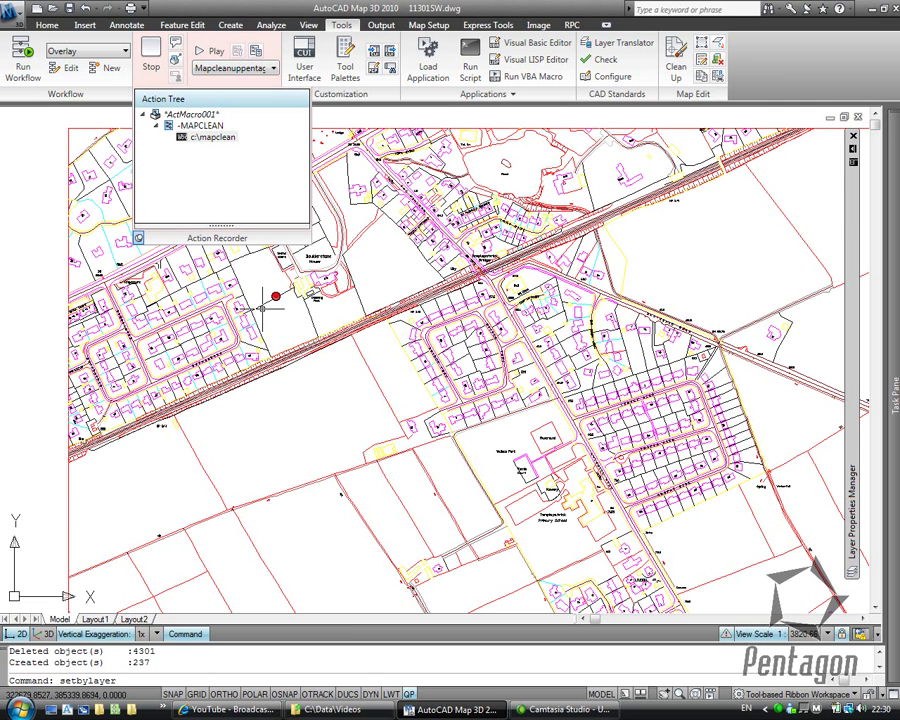
pyautogui.press('Return')
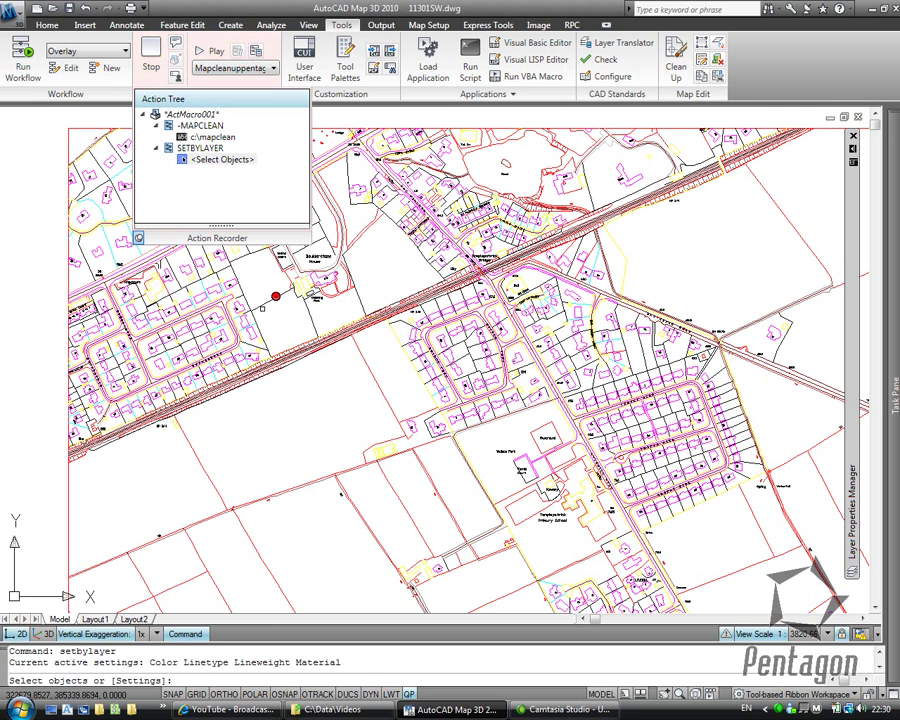
pyautogui.write('all')
pyautogui.press('Return')
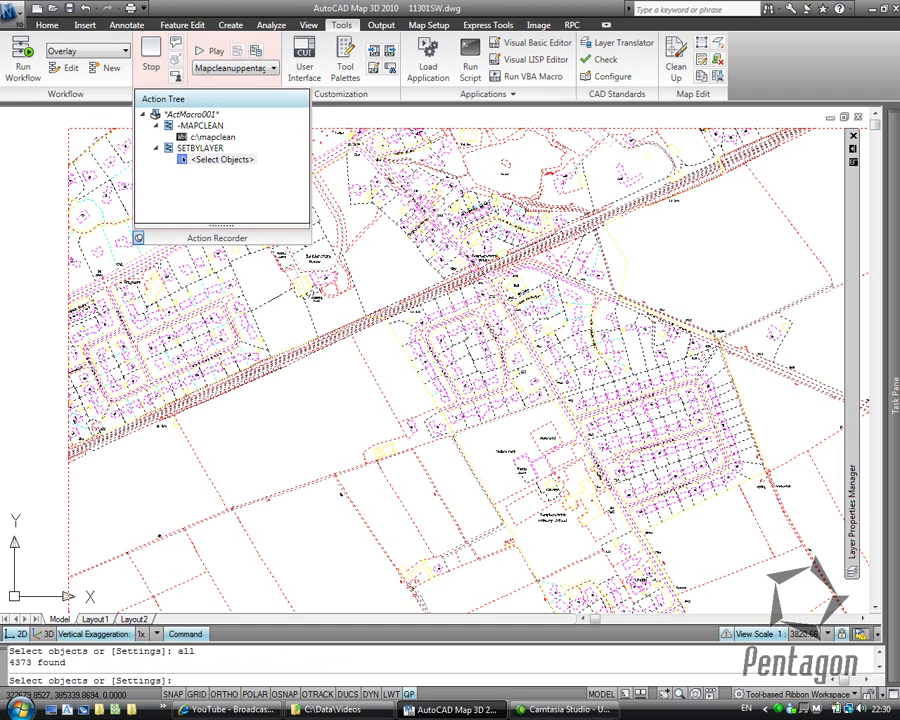
pyautogui.press('Return')
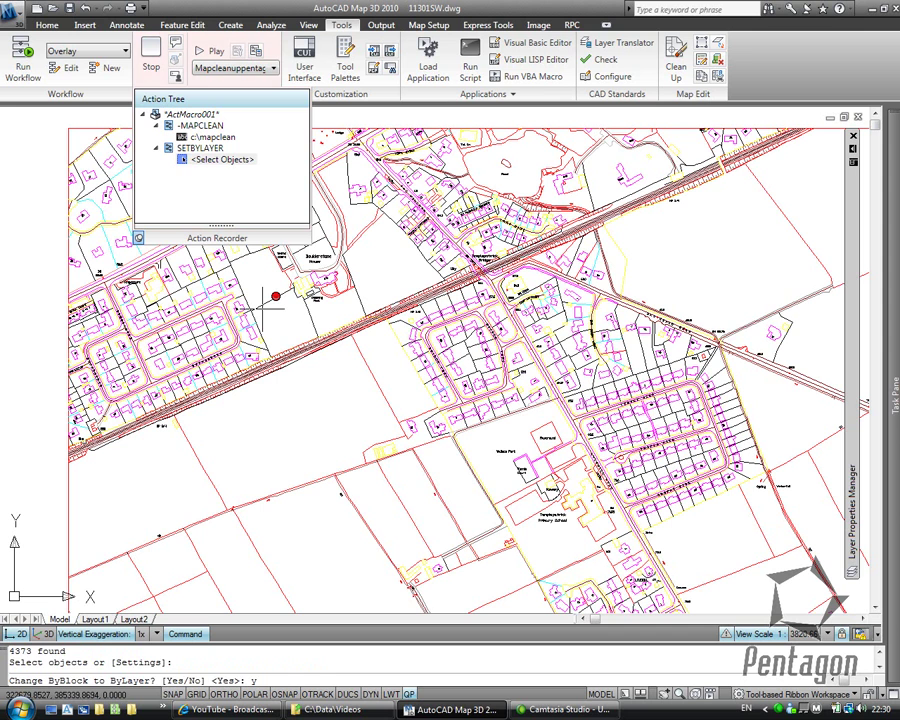
pyautogui.press('Return')
pyautogui.write('y')
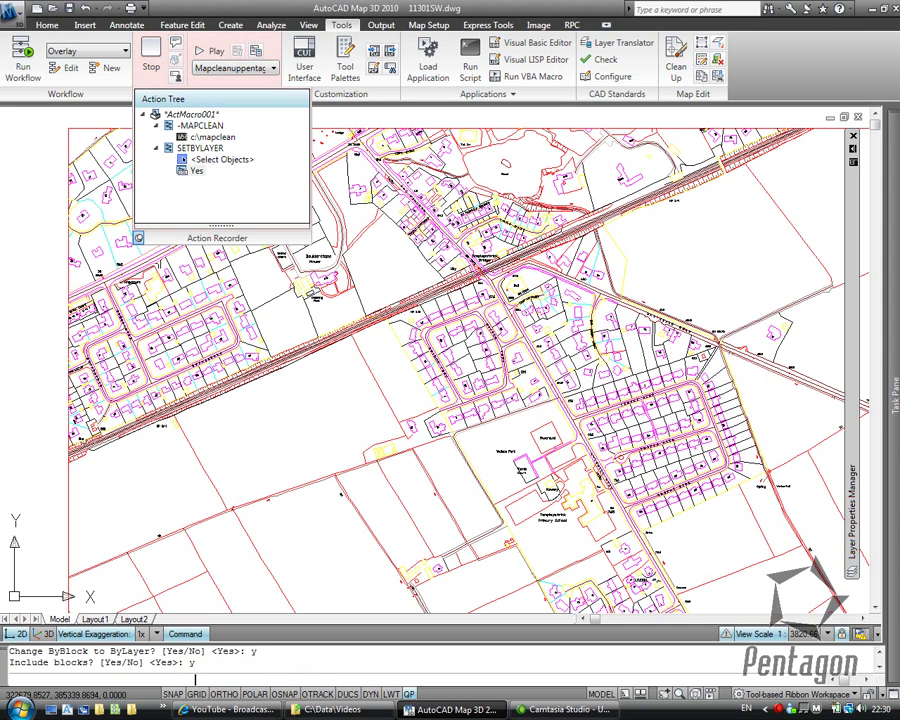
pyautogui.press('Return')
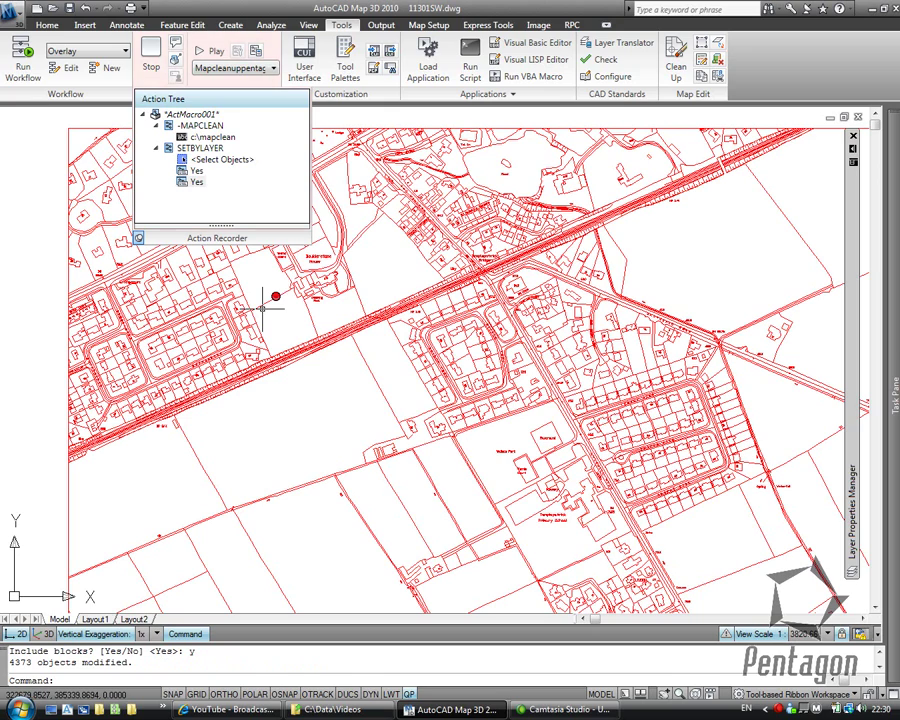
# Start -LAYDEL and name C_LINE_RD as the first layer to delete
pyautogui.scroll(3, 482, 254)
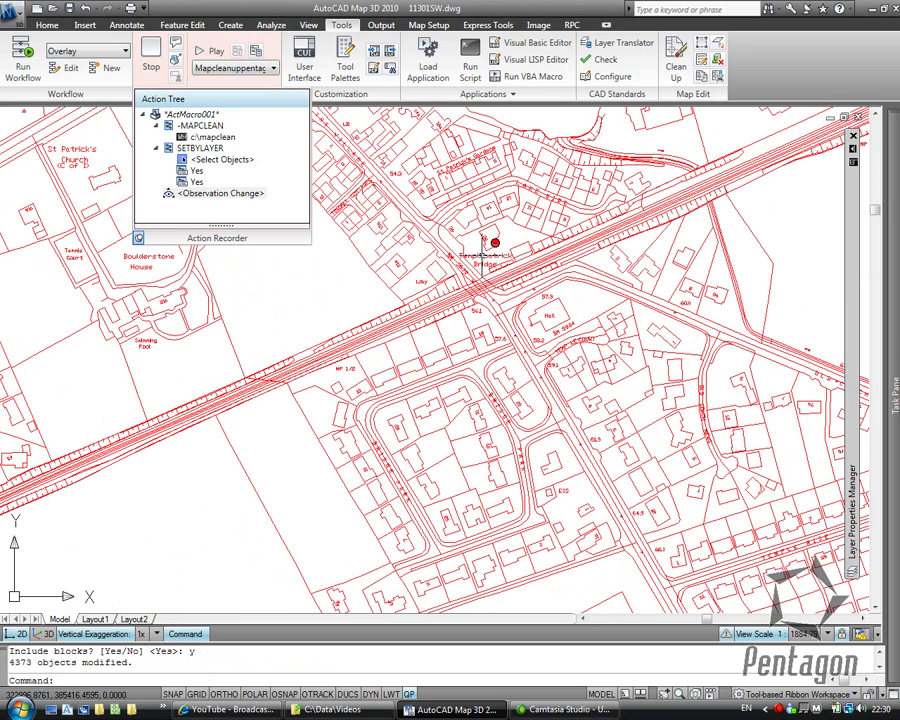
pyautogui.write('-')
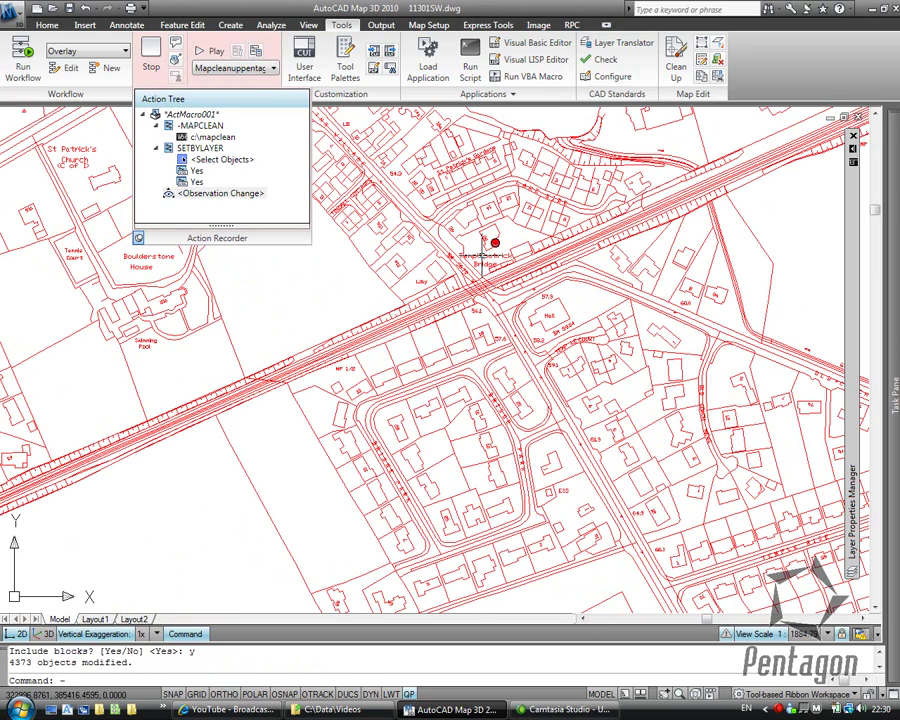
pyautogui.write('layer')
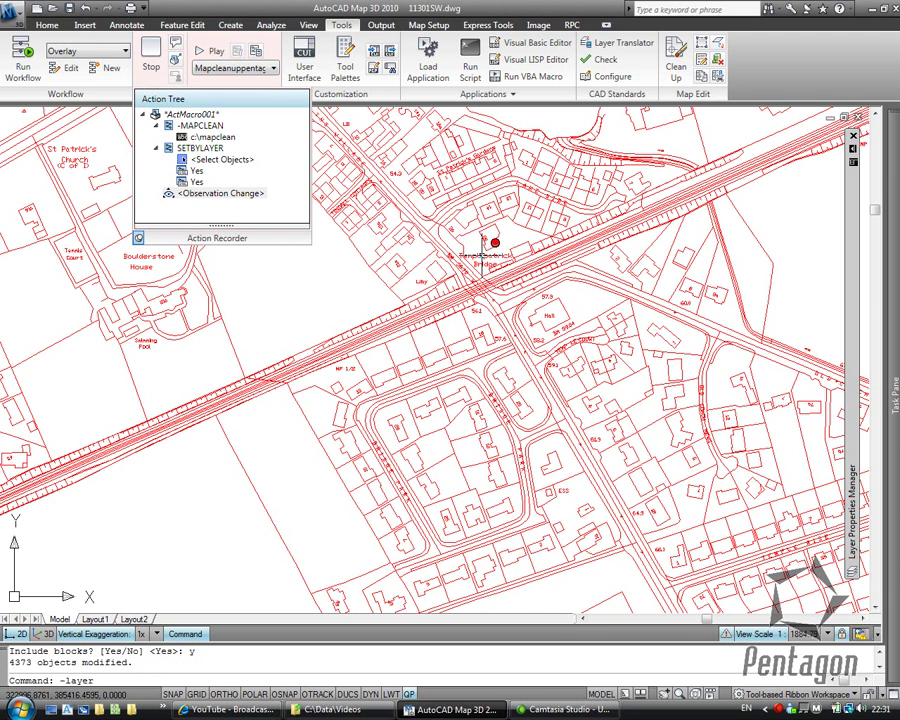
pyautogui.write('del')
pyautogui.press('Return')
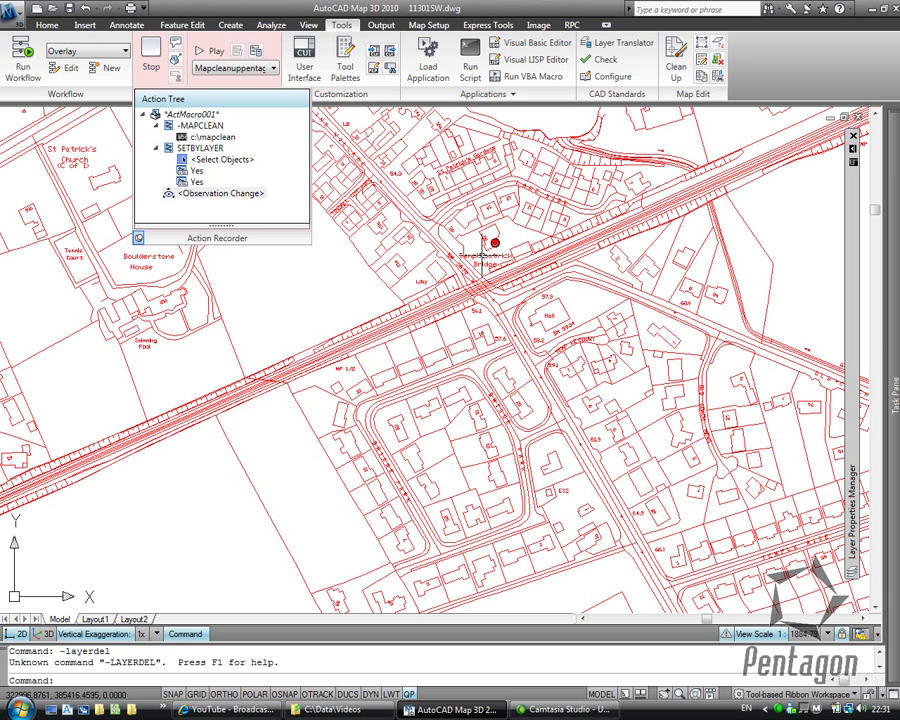
pyautogui.write('-laydel')
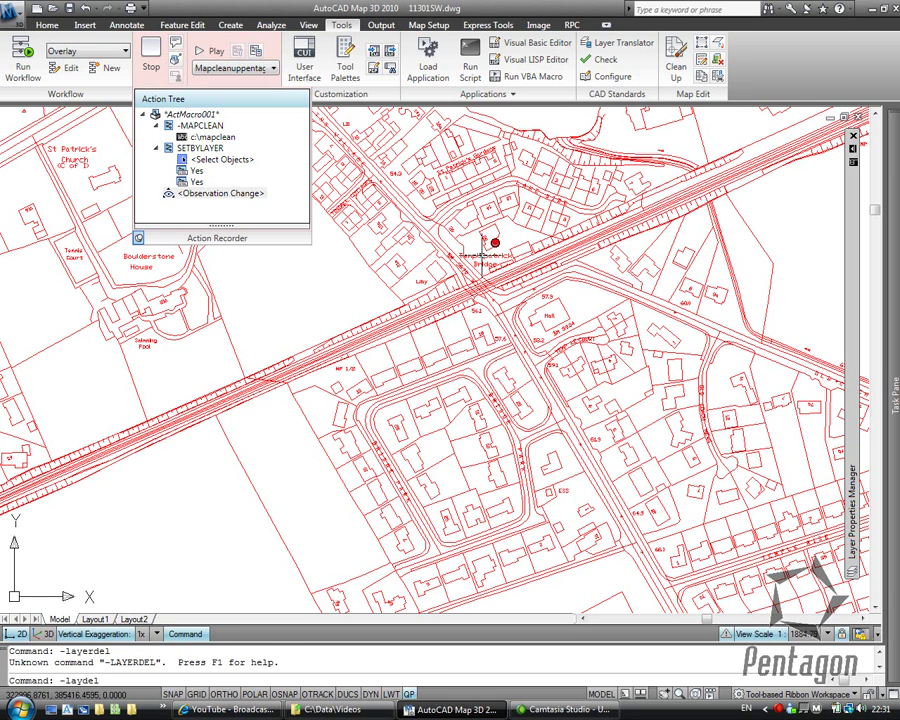
pyautogui.press('Return')
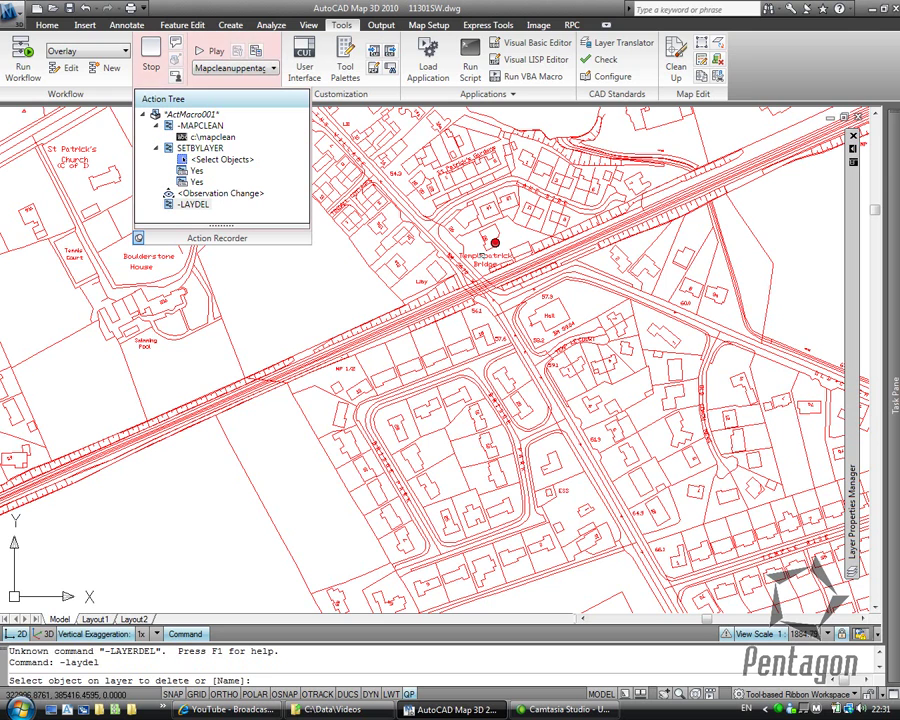
pyautogui.write('n')
pyautogui.press('Return')
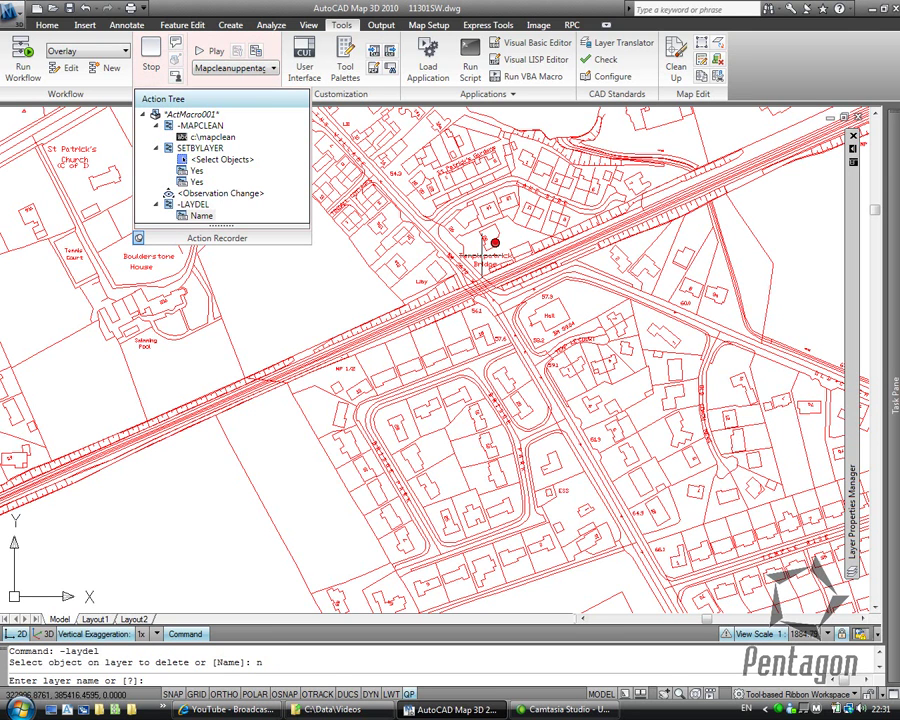
pyautogui.write('c_line_rd')
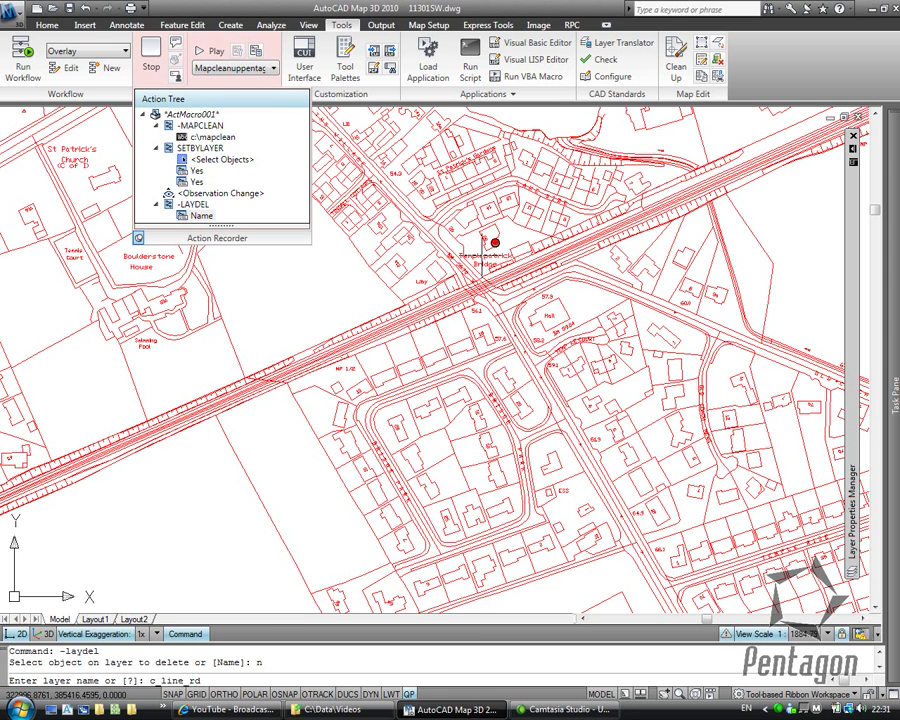
pyautogui.press('Return')
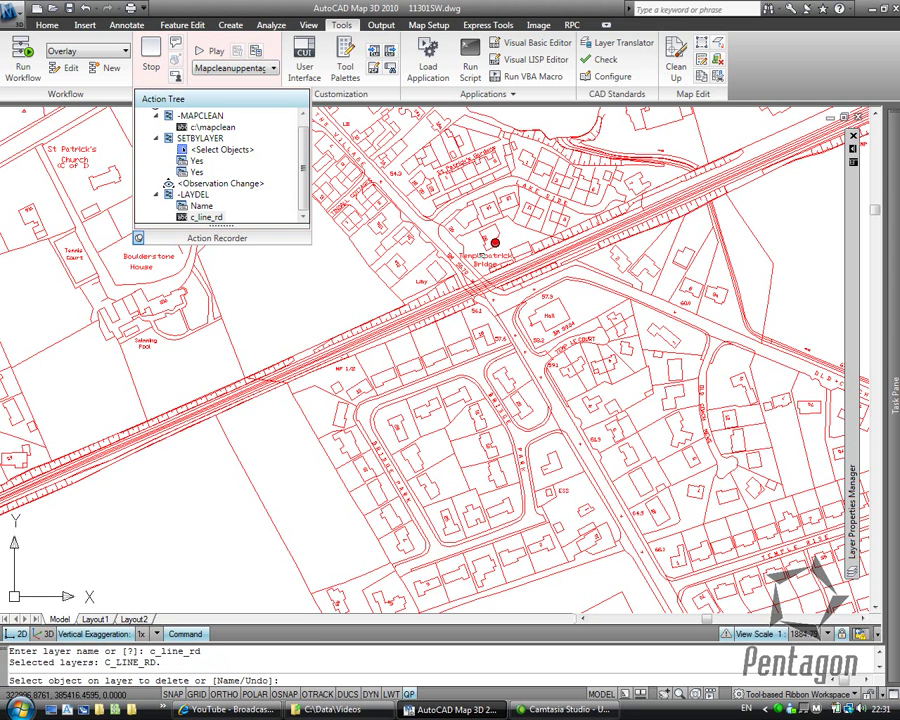
# Add TOWNLAND to the deletion and confirm removing both layers
pyautogui.write('n')
pyautogui.press('Return')
pyautogui.write('townland')
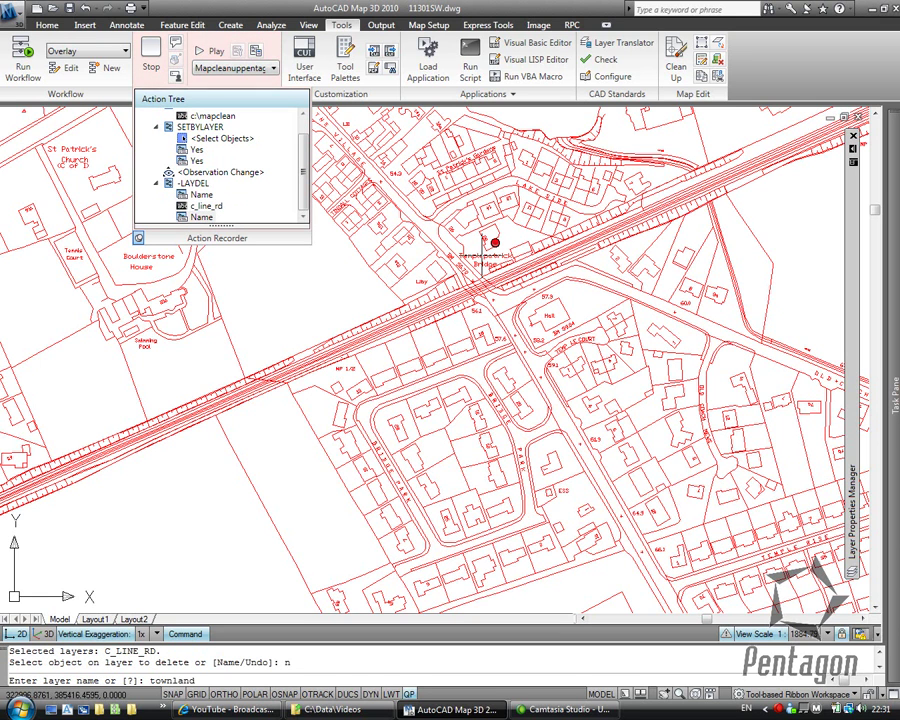
pyautogui.press('Return')
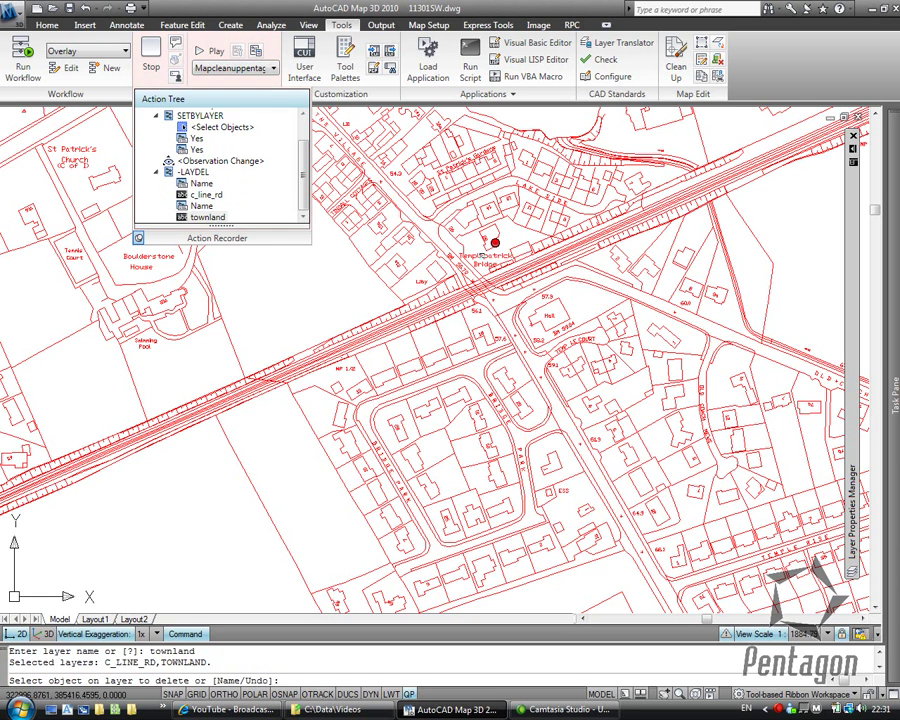
pyautogui.press('Return')
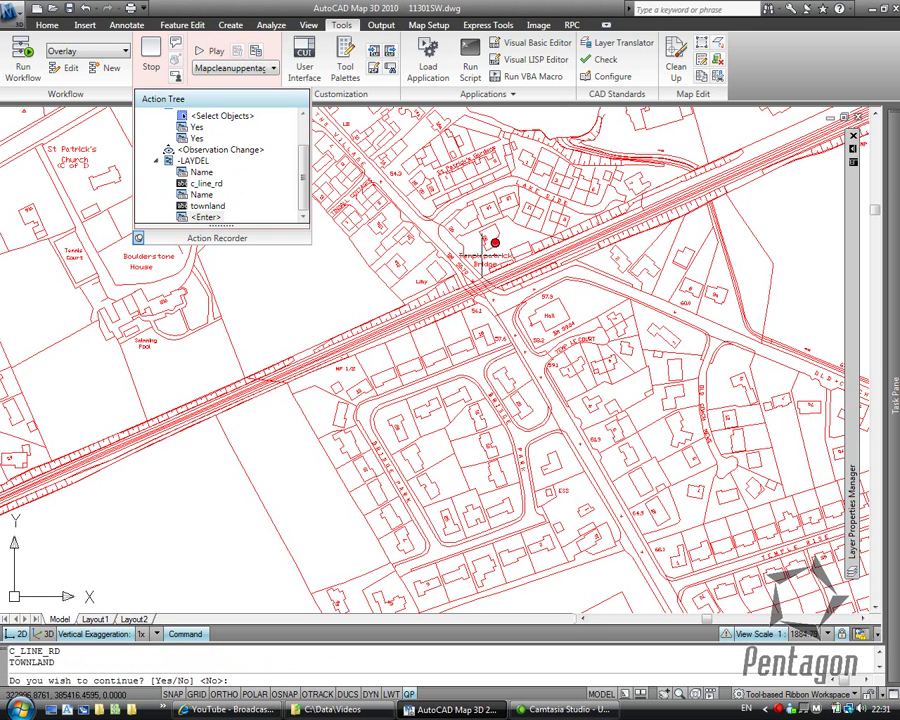
pyautogui.write('y')
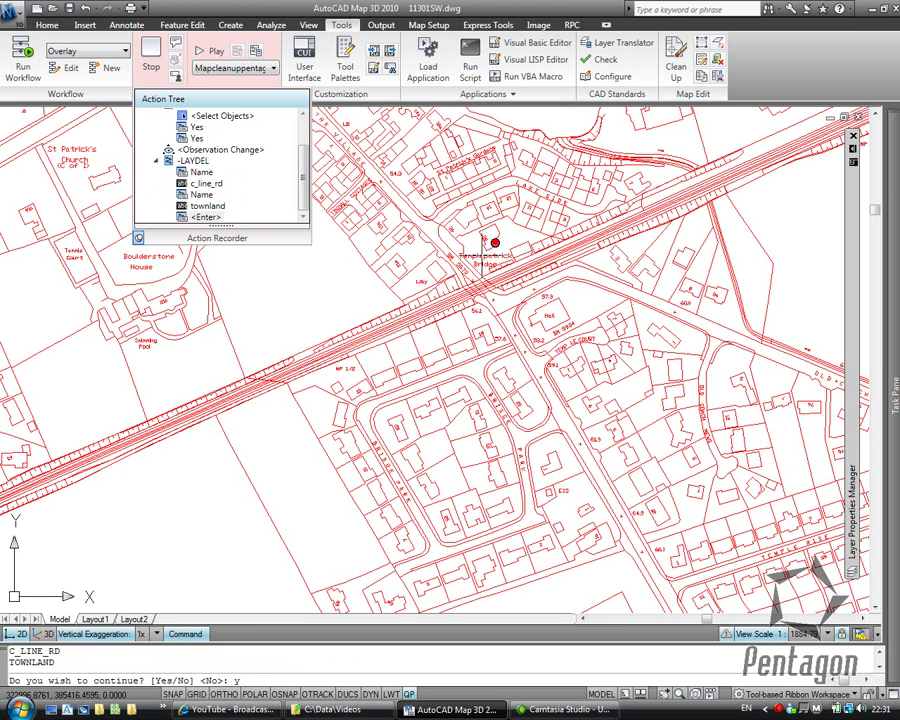
pyautogui.press('Return')
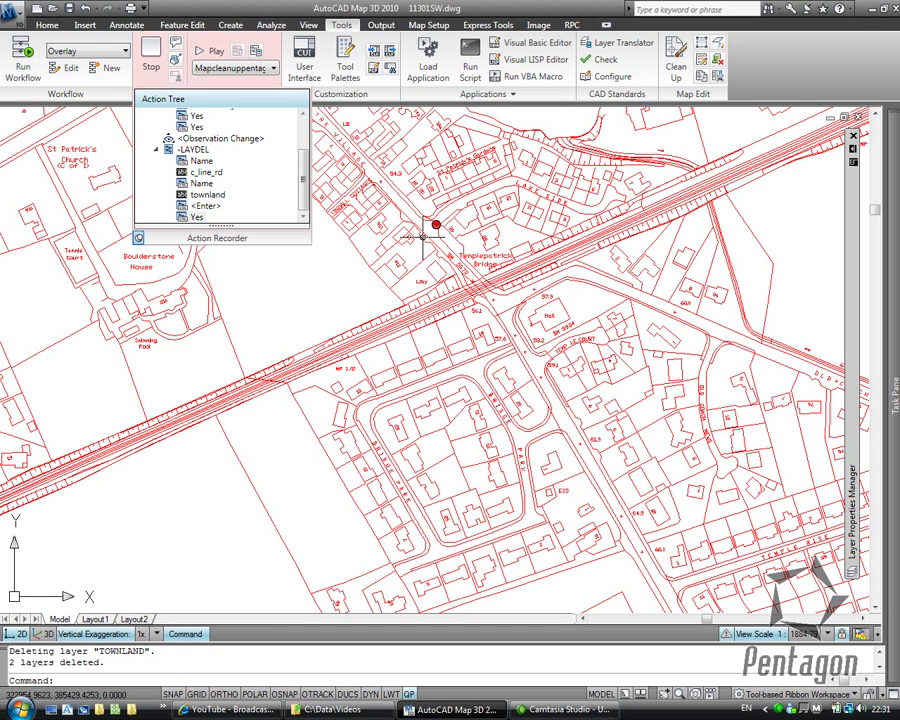
# In Layer Properties, colour layers ARTIF_PNT through DISTINCT_N grey (colour 8)
pyautogui.write('la')
pyautogui.press('Return')
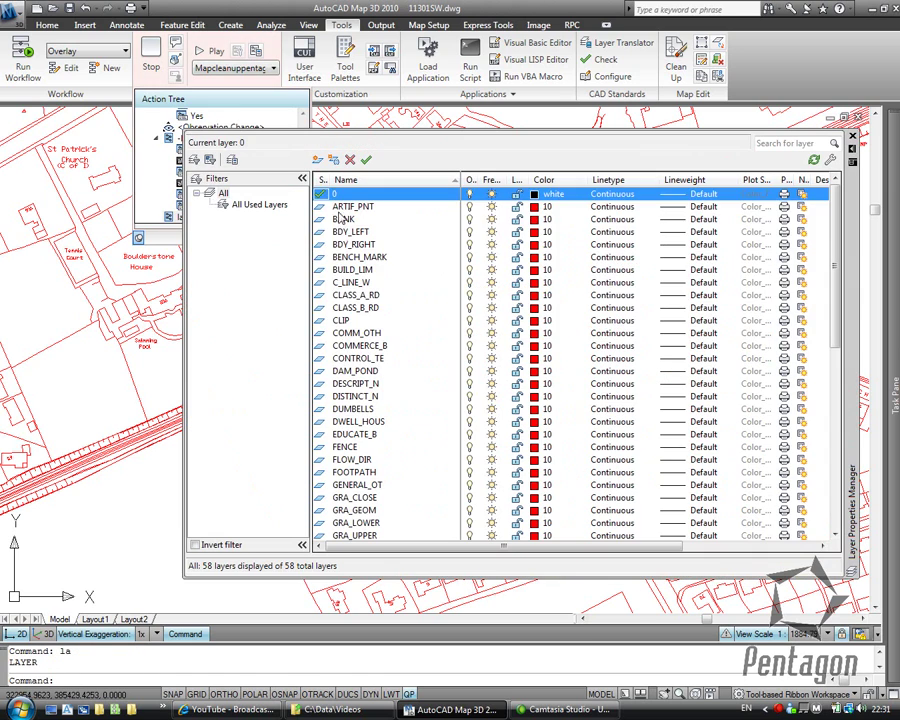
pyautogui.click(345, 397)
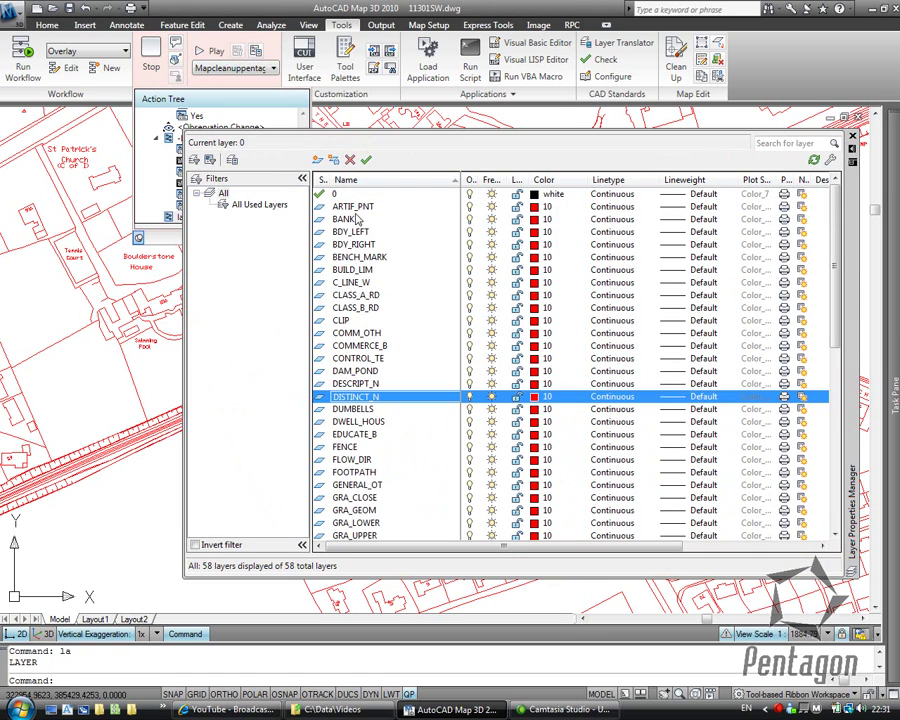
pyautogui.keyDown('shift'); pyautogui.click(353, 208); pyautogui.keyUp('shift')
pyautogui.click(540, 307)
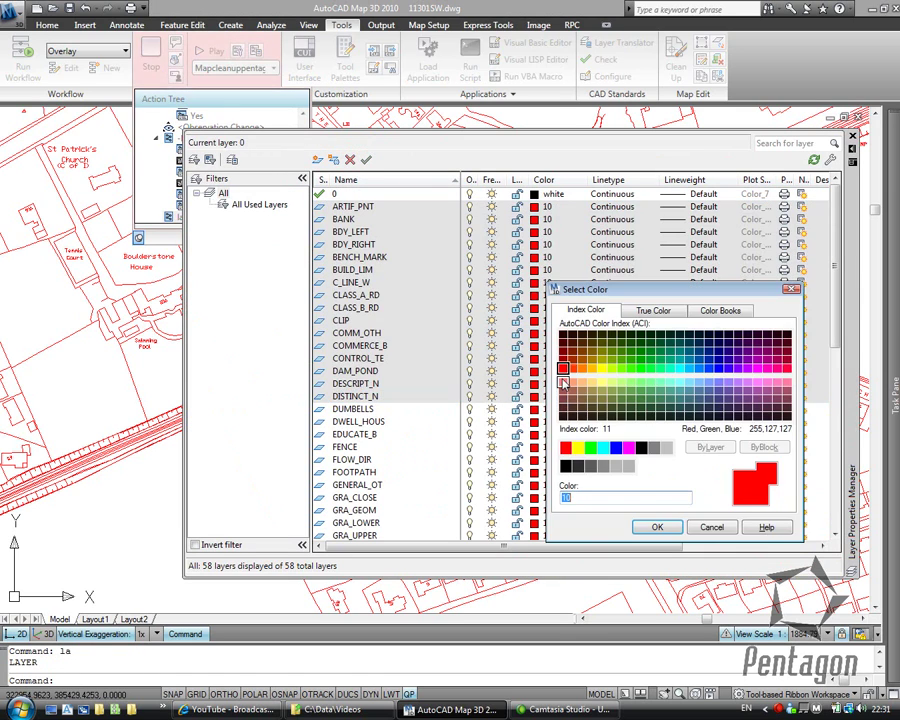
pyautogui.click(654, 447)
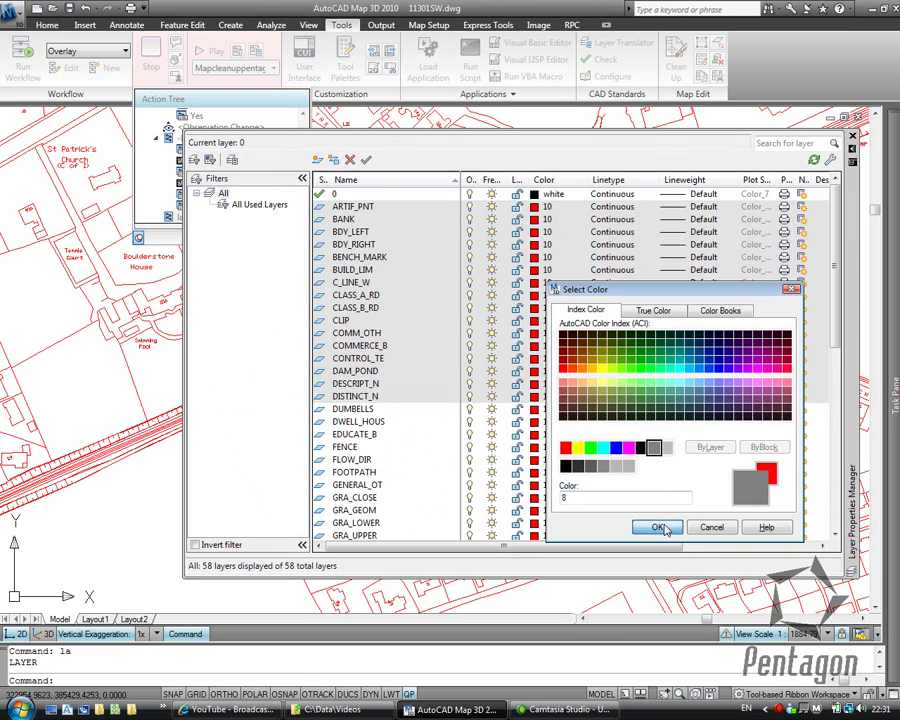
pyautogui.click(657, 527)
# Colour layers EDUCATE_B through PARCEL blue
pyautogui.click(348, 436)
pyautogui.scroll(-5, 370, 472)
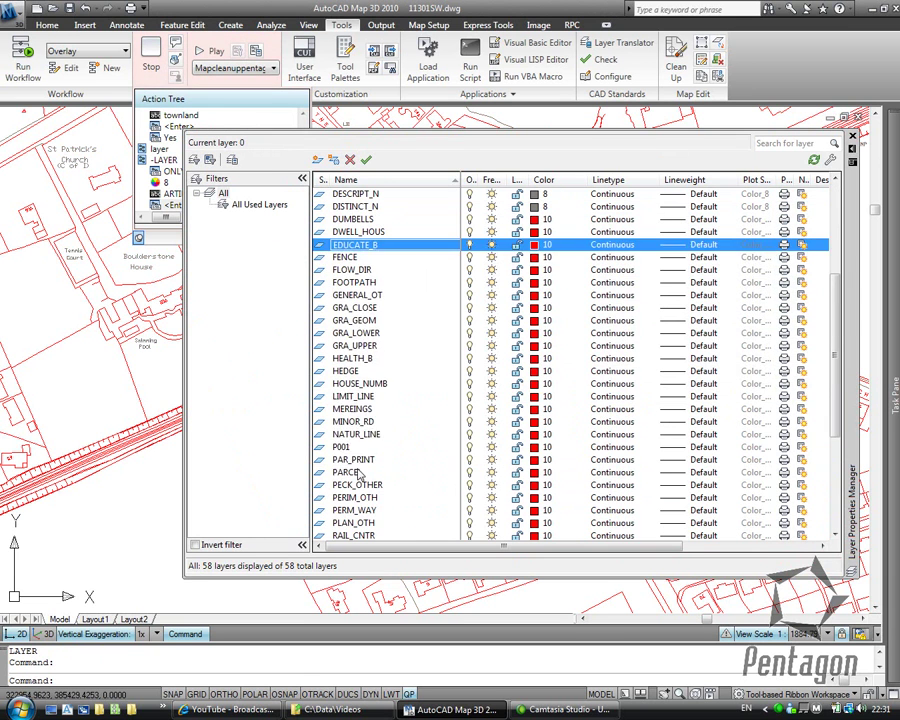
pyautogui.keyDown('shift'); pyautogui.click(370, 472); pyautogui.keyUp('shift')
pyautogui.click(545, 400)
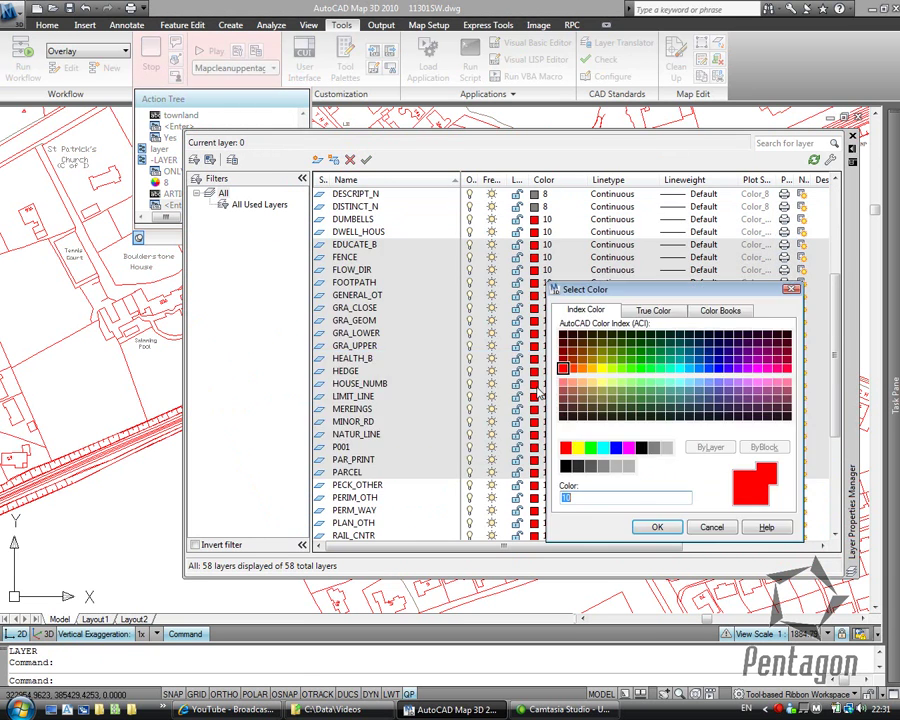
pyautogui.click(616, 448)
pyautogui.click(650, 527)
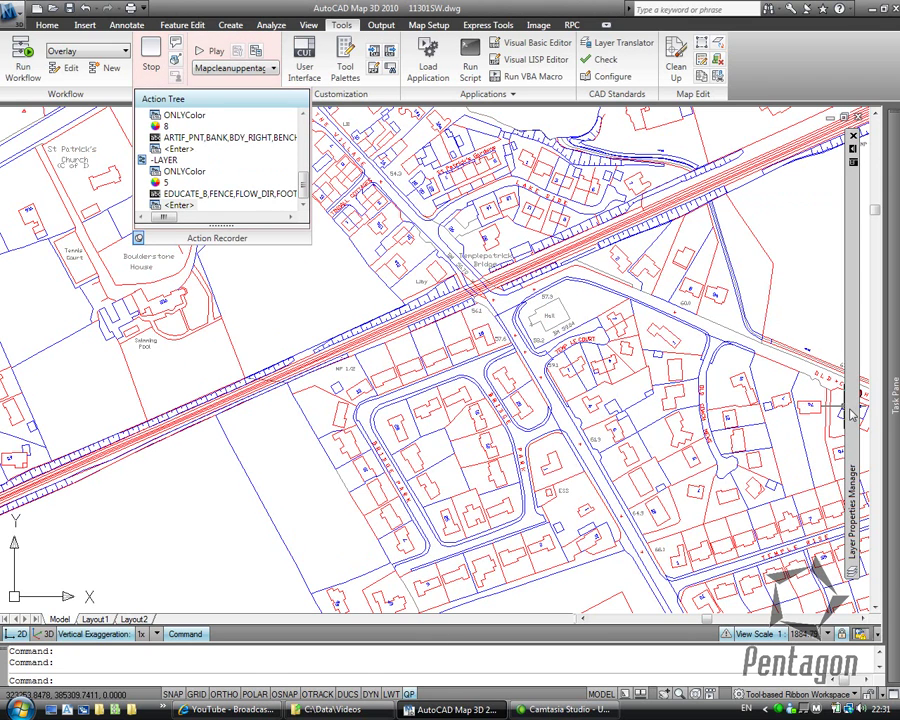
# Colour layers PECK_OTHER through WTRFN_OTH green
pyautogui.moveTo(857, 418)
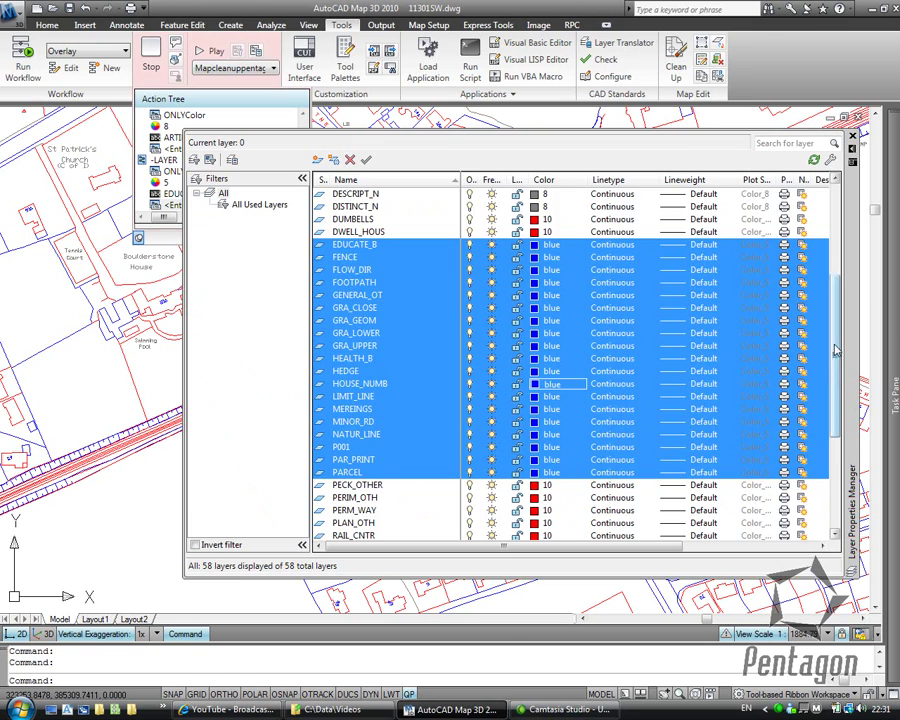
pyautogui.scroll(-5, 838, 458)
pyautogui.click(405, 283)
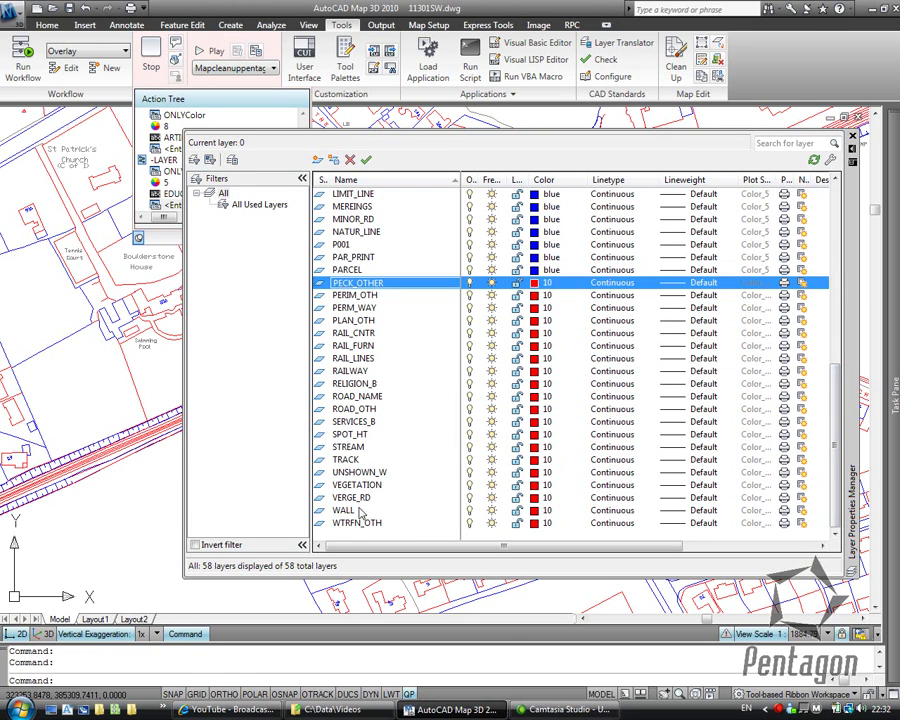
pyautogui.keyDown('shift'); pyautogui.click(357, 523); pyautogui.keyUp('shift')
pyautogui.click(537, 283)
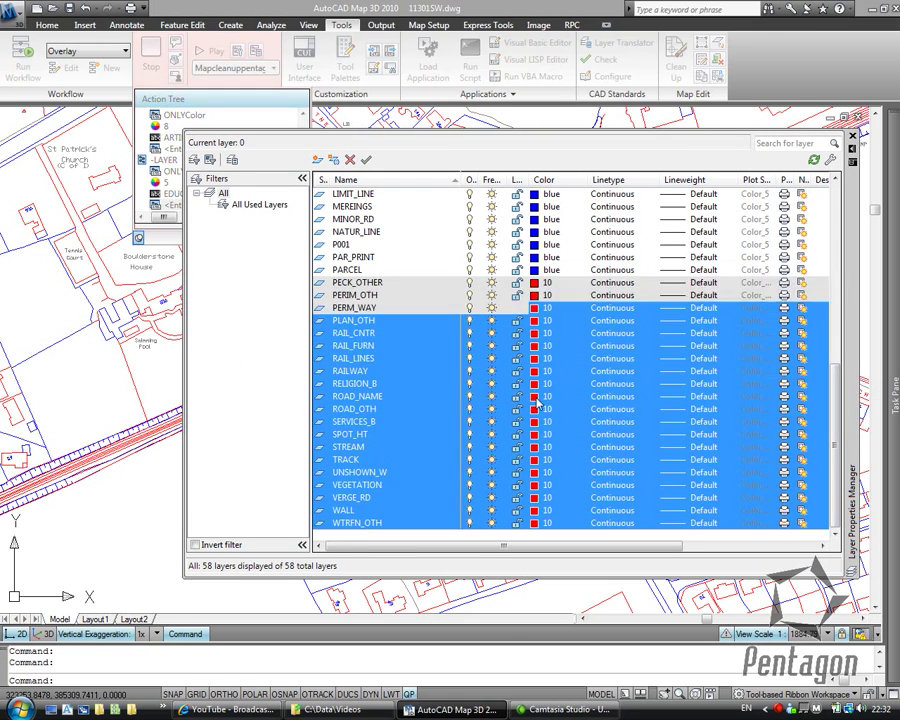
pyautogui.click(591, 447)
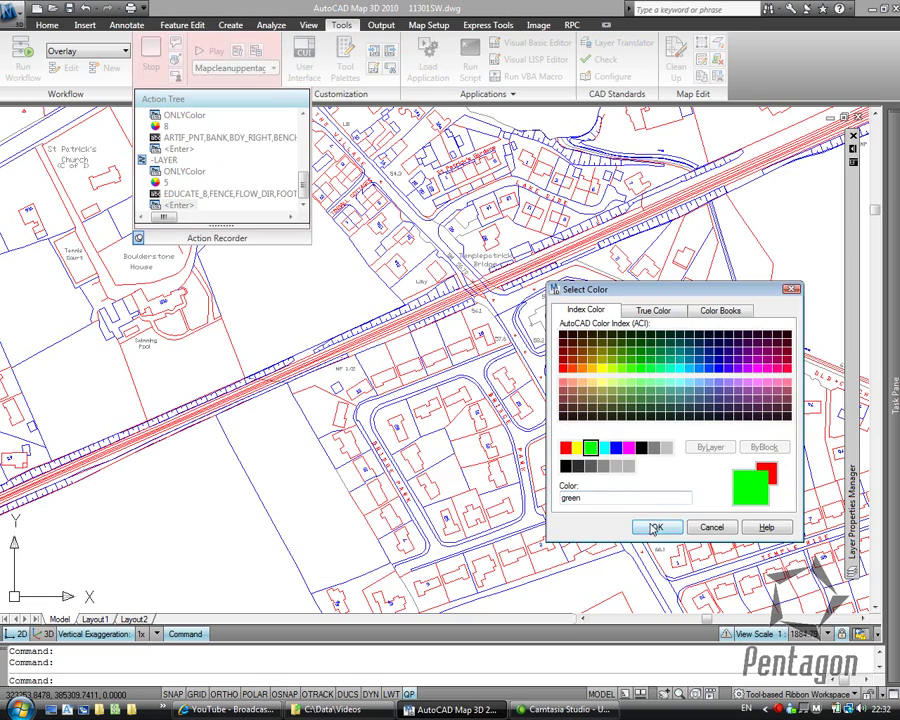
pyautogui.click(656, 528)
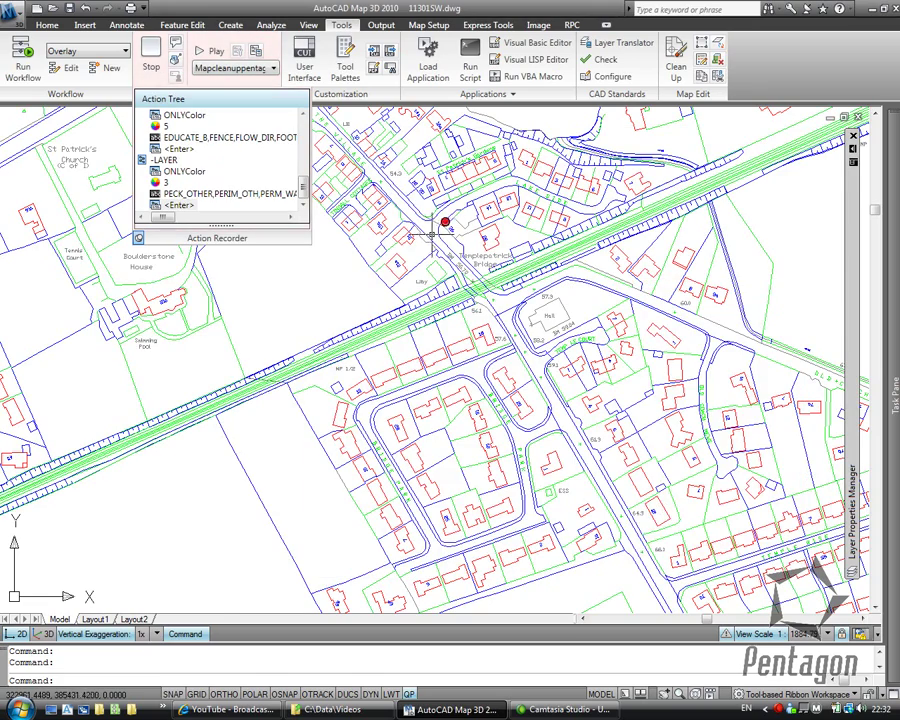
pyautogui.scroll(2, 470, 235)
pyautogui.scroll(5, 469, 243)
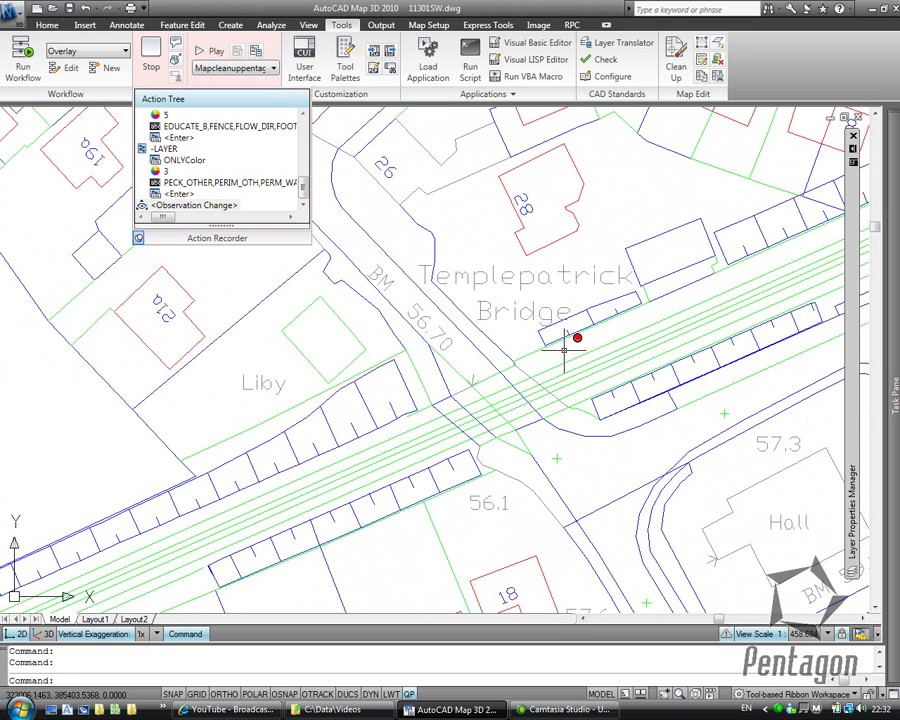
# Use -STYLE to set the Standard style's font to Arial, keeping default height, width and oblique angle
pyautogui.write('-style')
pyautogui.press('Return')
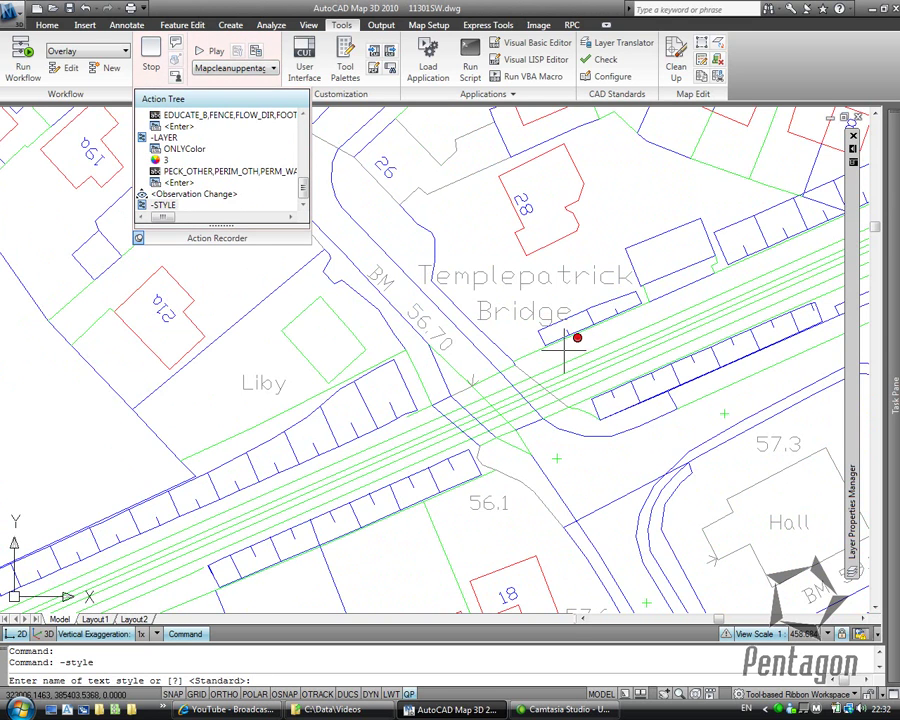
pyautogui.press('Return')
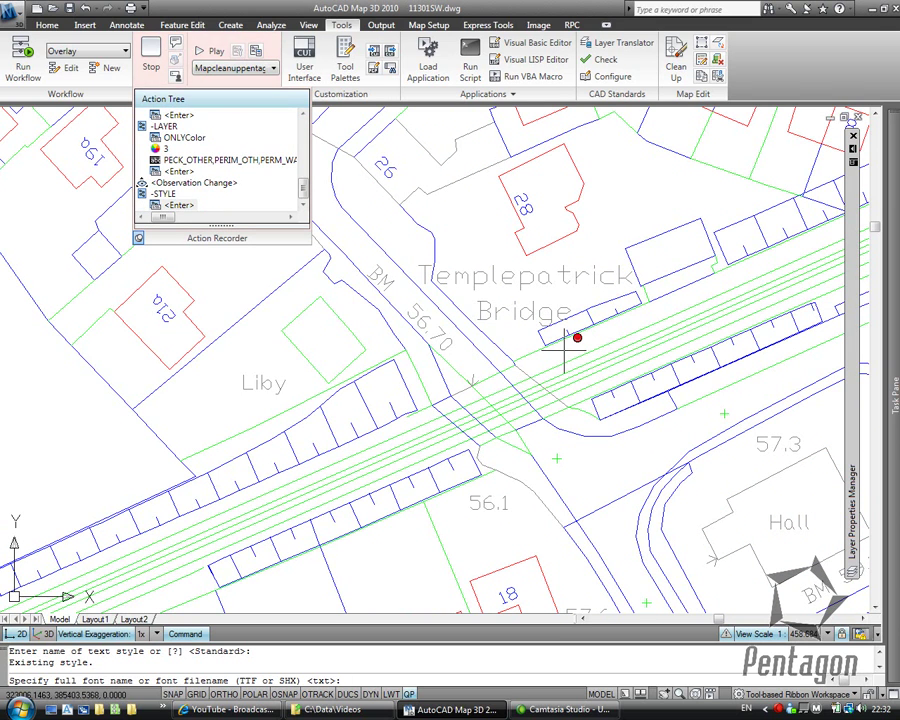
pyautogui.write('arial')
pyautogui.press('Return')
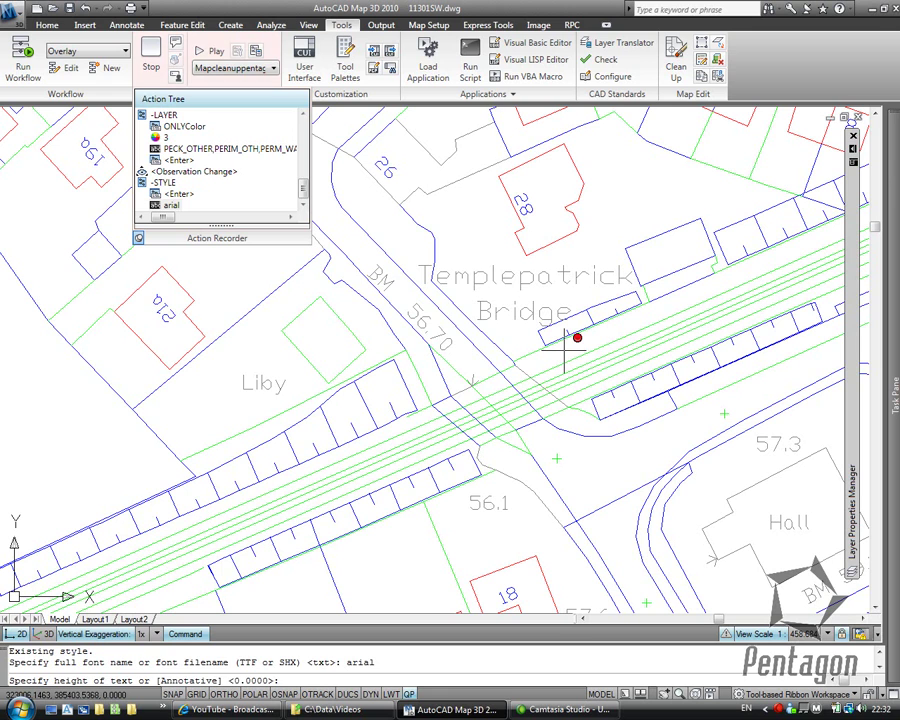
pyautogui.press('Return')
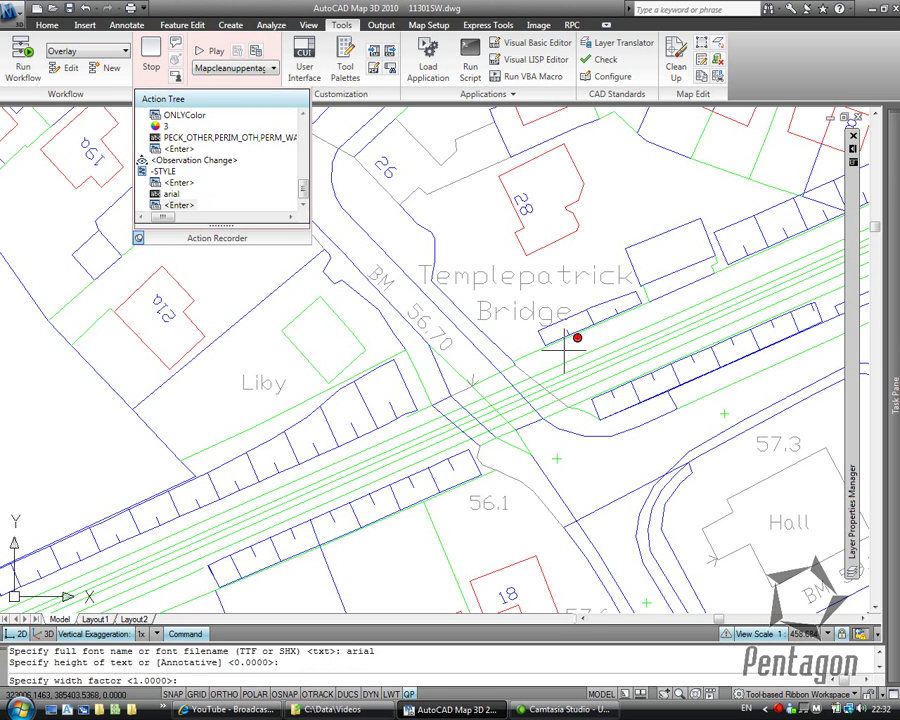
pyautogui.press('Return')
pyautogui.press('Return')
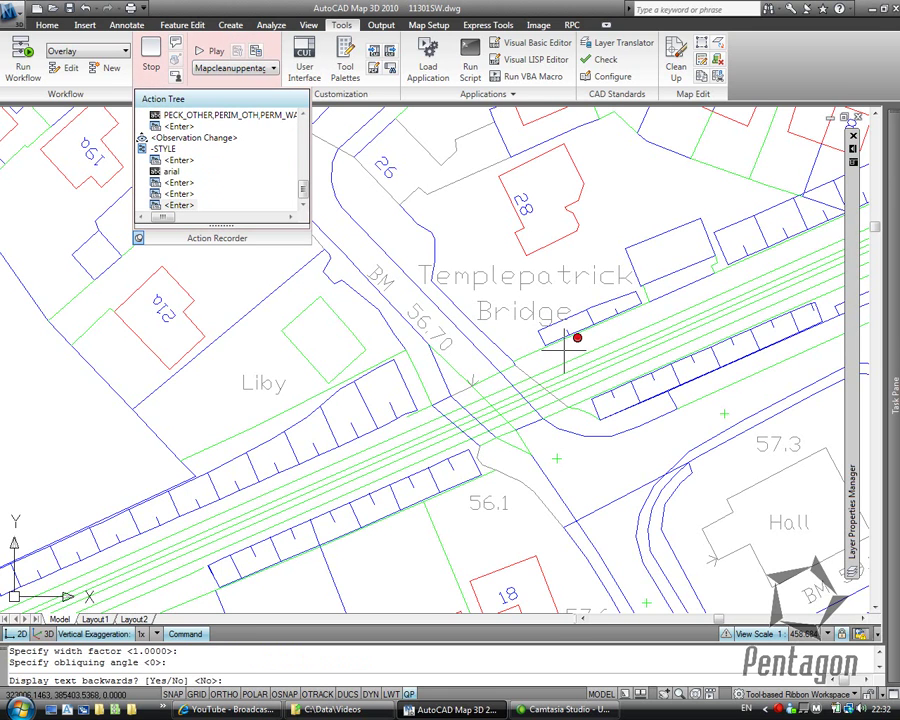
pyautogui.press('Return')
pyautogui.press('Return')
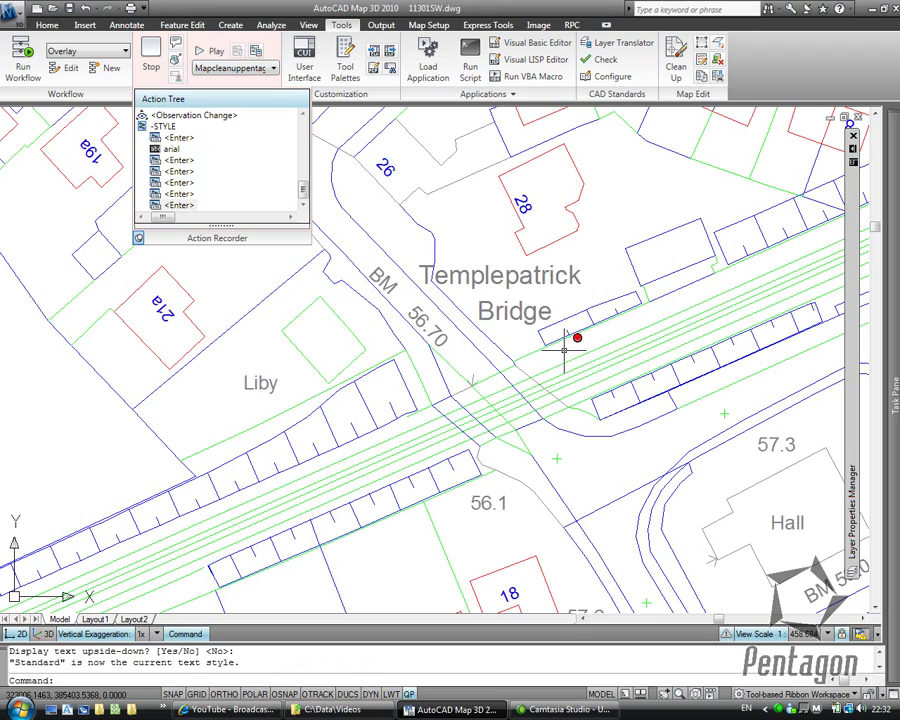
pyautogui.scroll(-4, 472, 338)
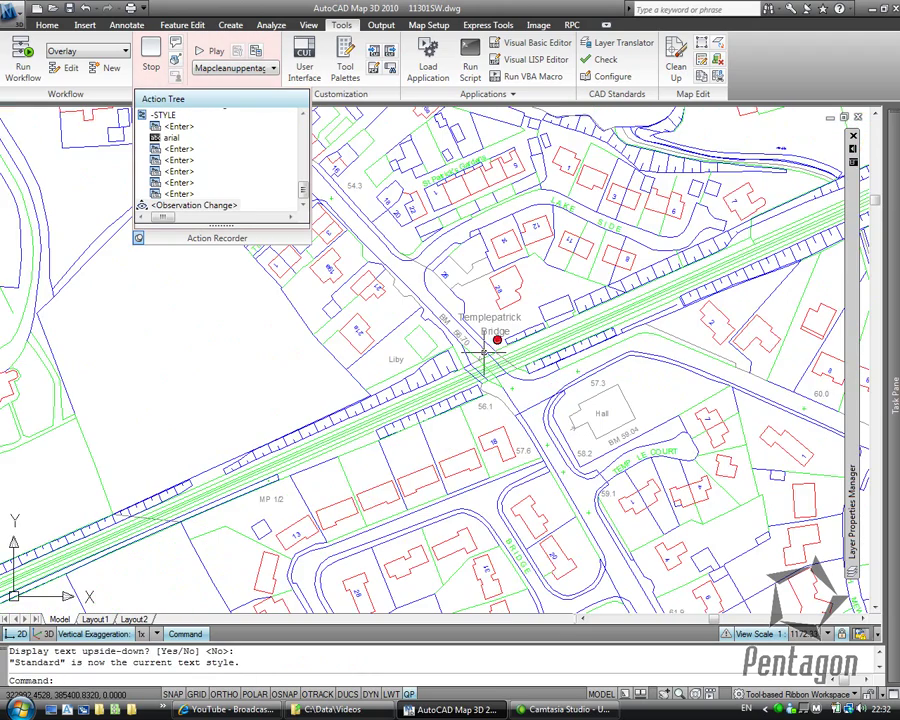
pyautogui.scroll(-2, 445, 358)
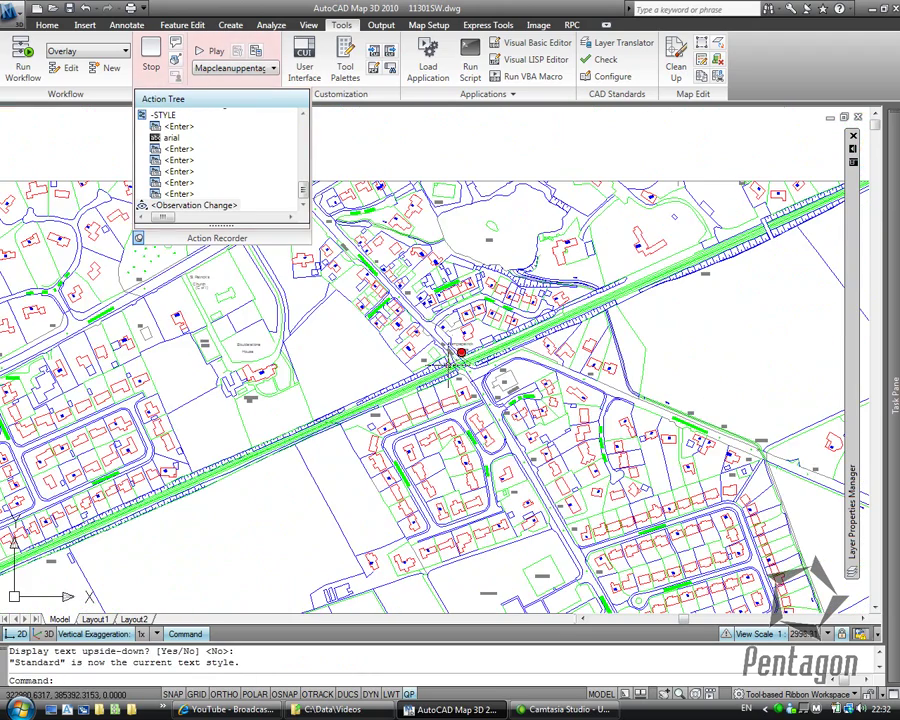
pyautogui.scroll(4, 450, 345)
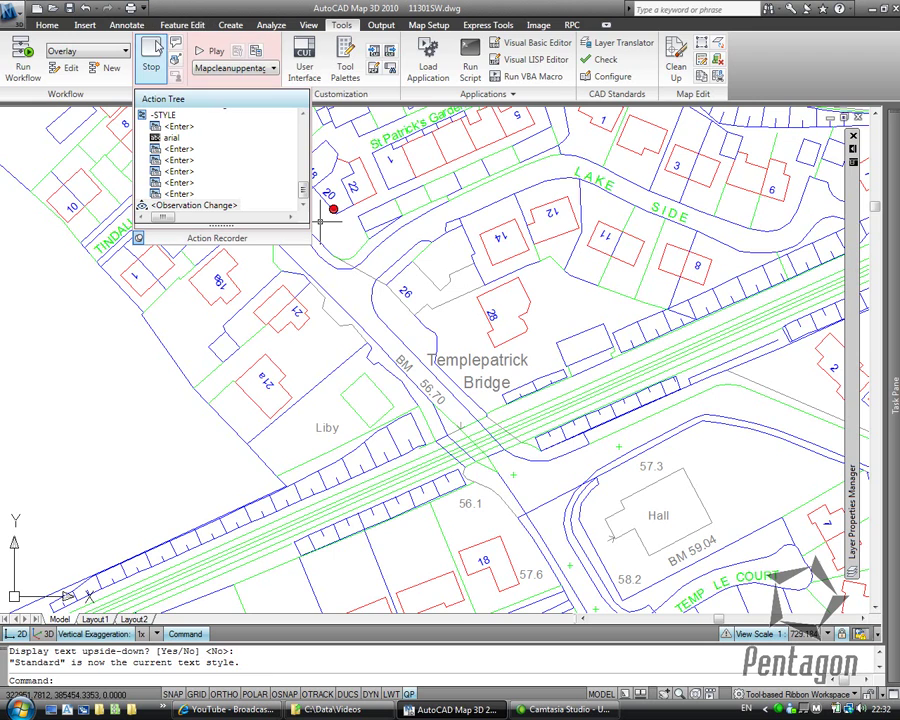
# Stop recording and save the action macro as 'Pentagoncleanup'
pyautogui.click(153, 56)
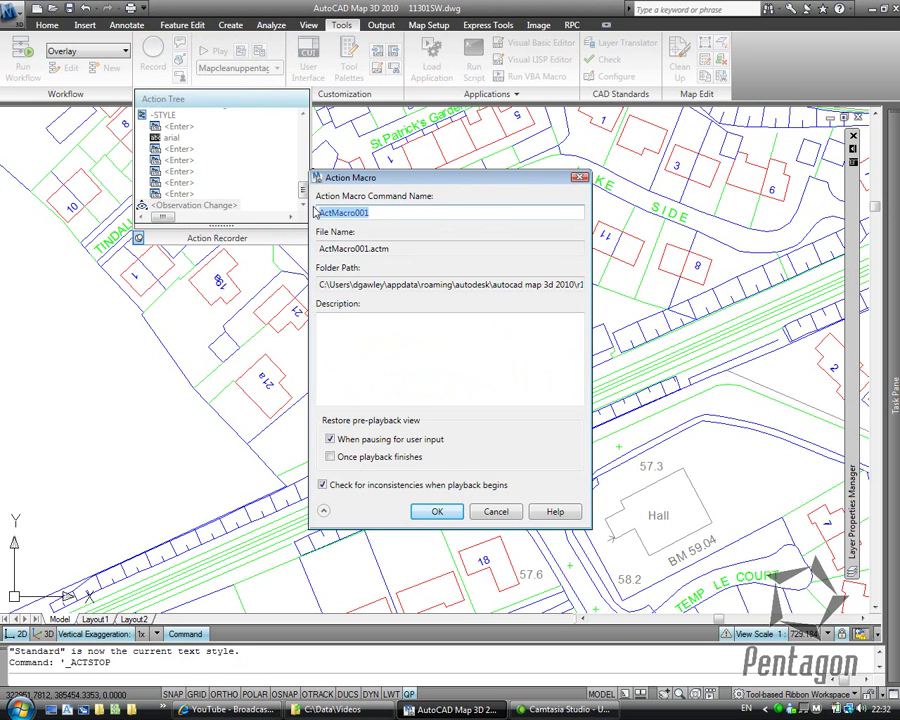
pyautogui.write('Pentag')
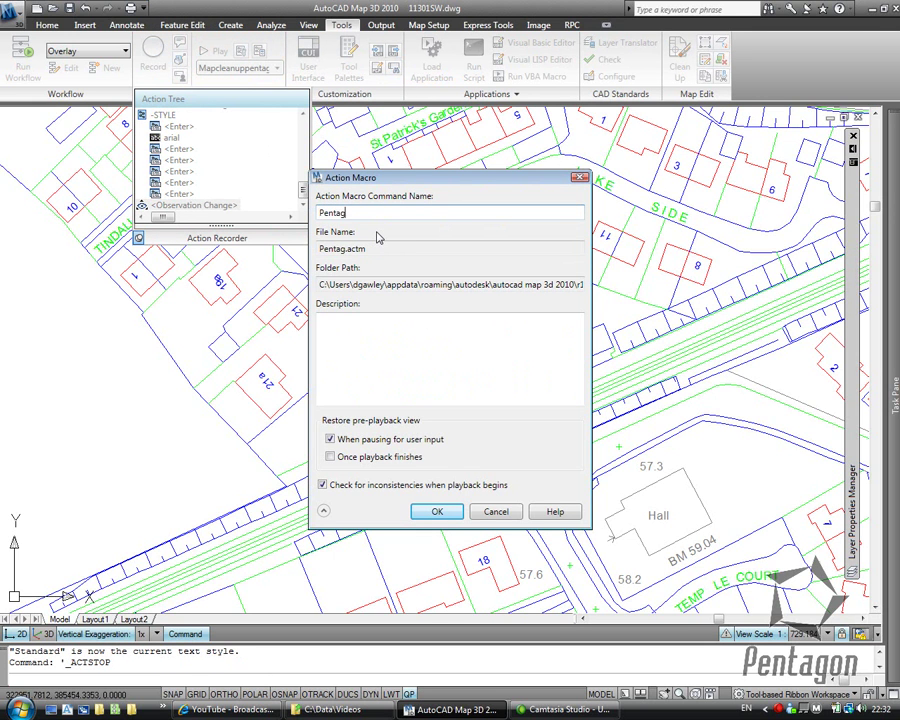
pyautogui.write('oncleanup')
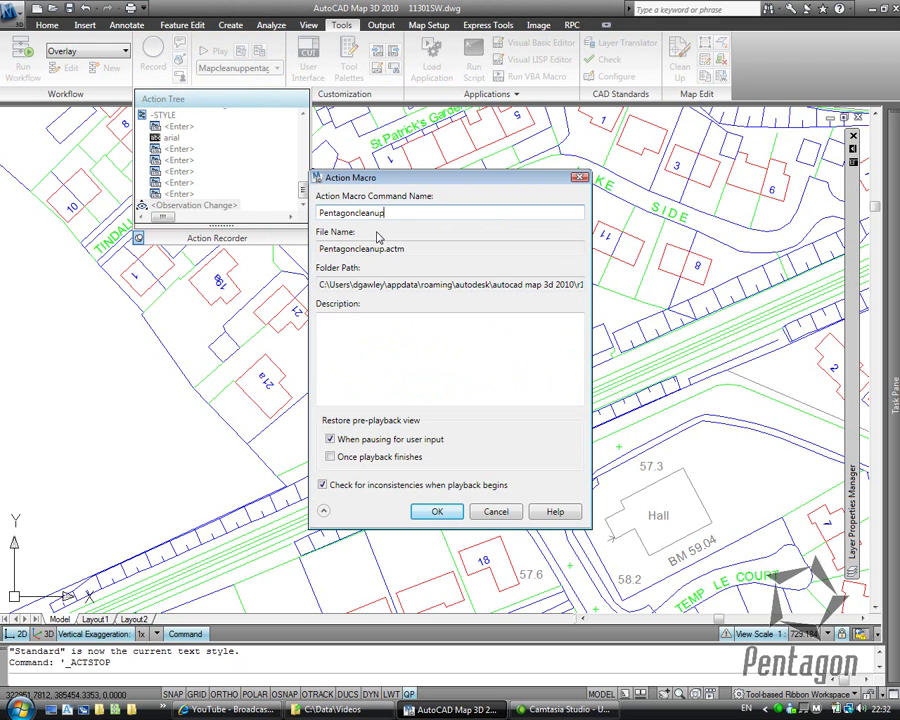
pyautogui.click(437, 512)
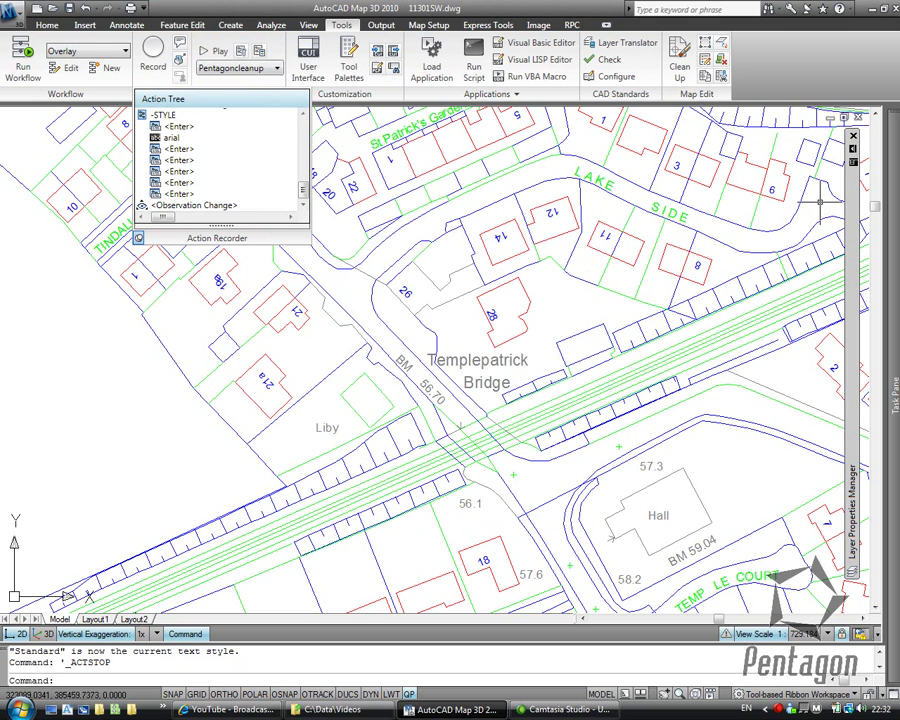
# Close the drawing without saving and reopen the original 11301SW.dwg
pyautogui.moveTo(860, 125)
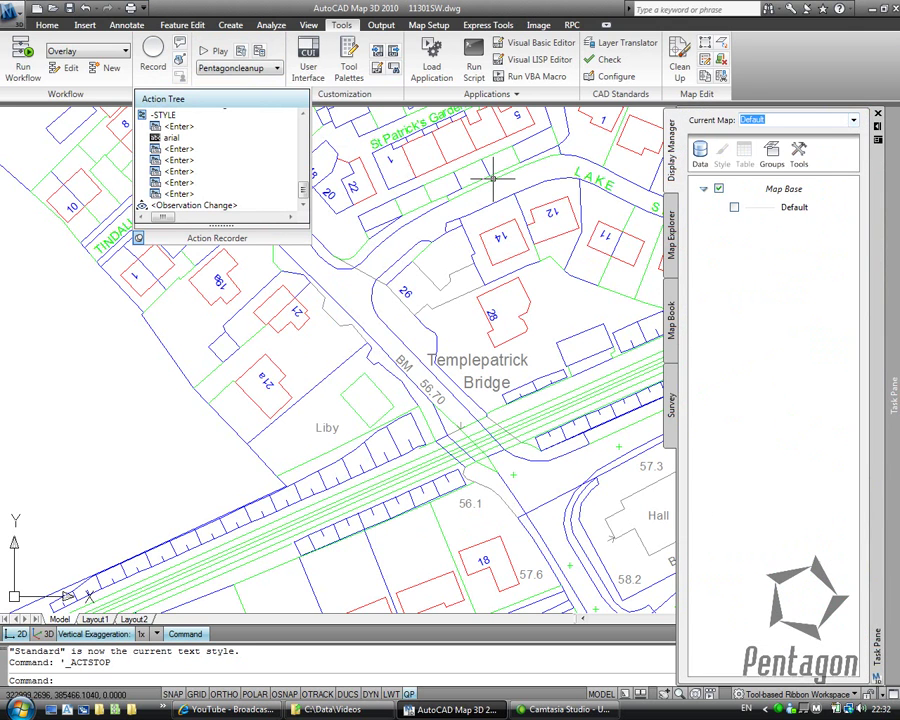
pyautogui.press('Escape')
pyautogui.press('Escape')
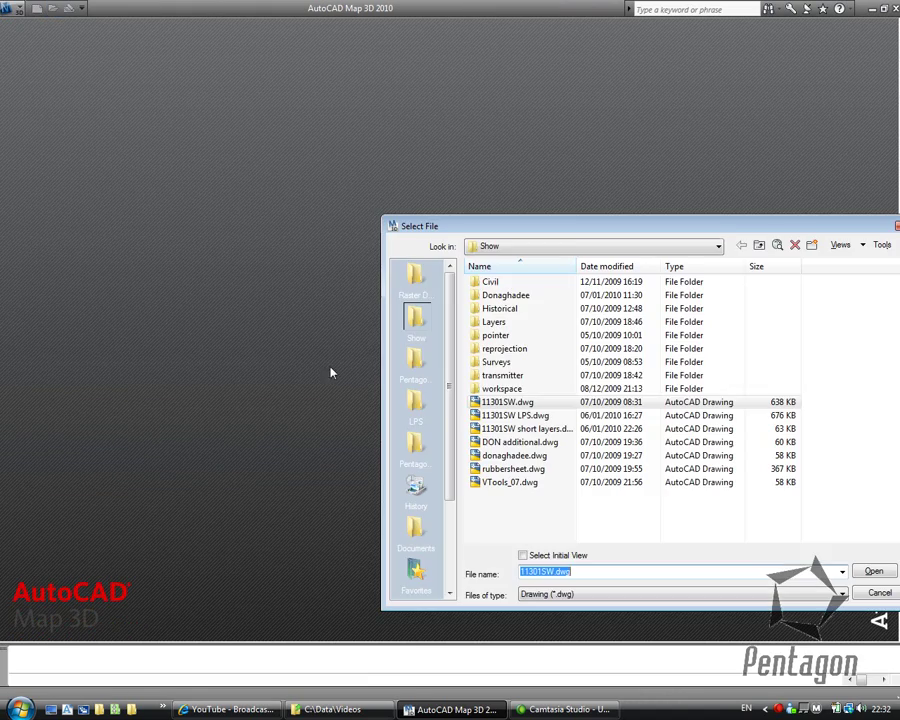
pyautogui.doubleClick(511, 404)
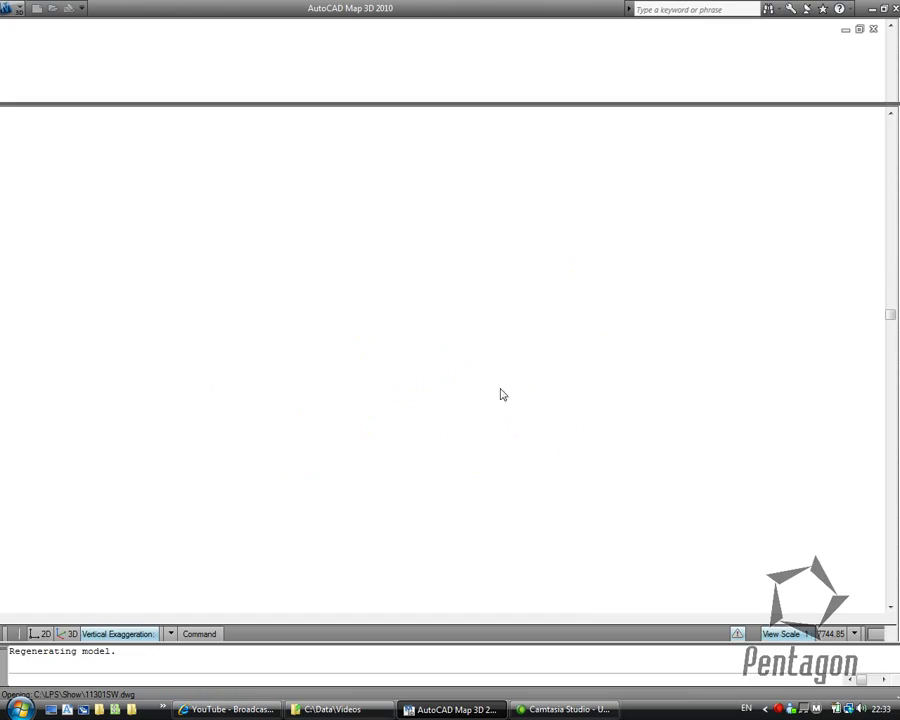
pyautogui.scroll(4, 460, 360)
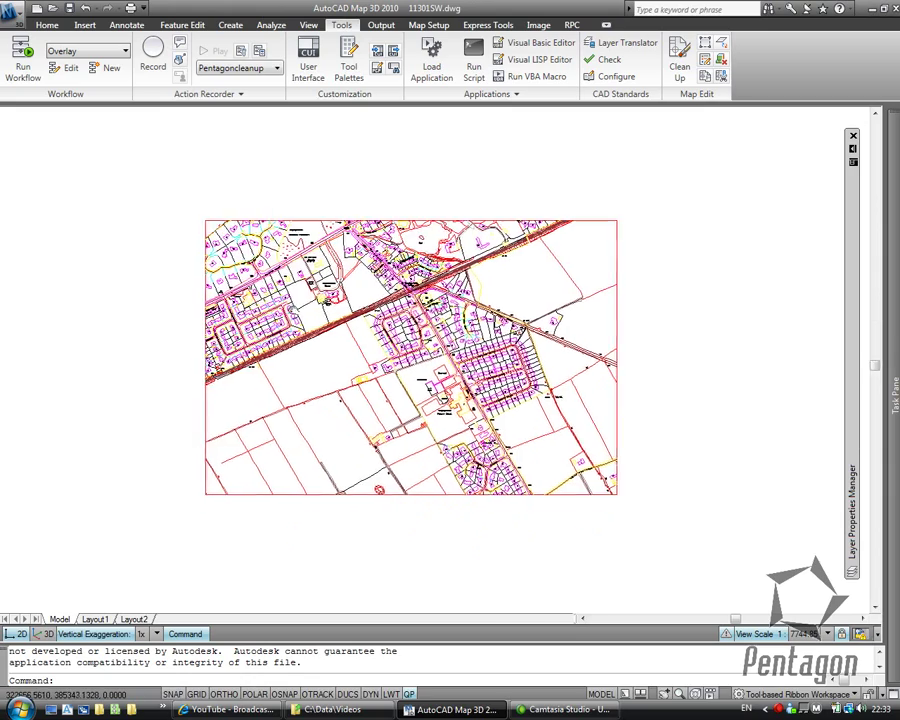
pyautogui.scroll(3, 123, 143)
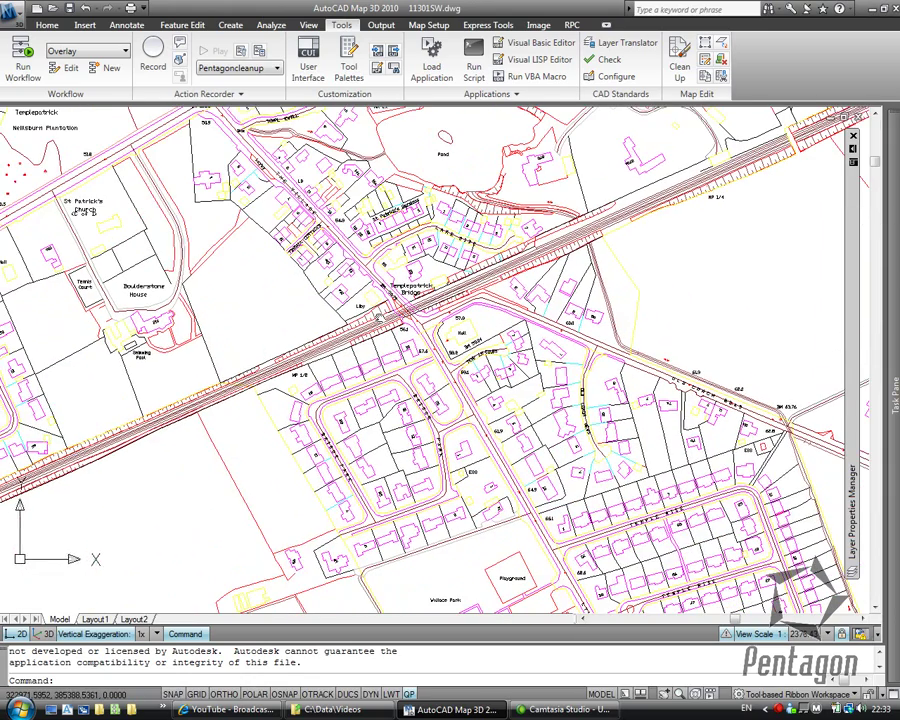
# Select and play the Pentagoncleanup macro, then close the Layer Properties Manager
pyautogui.click(232, 67)
pyautogui.click(229, 82)
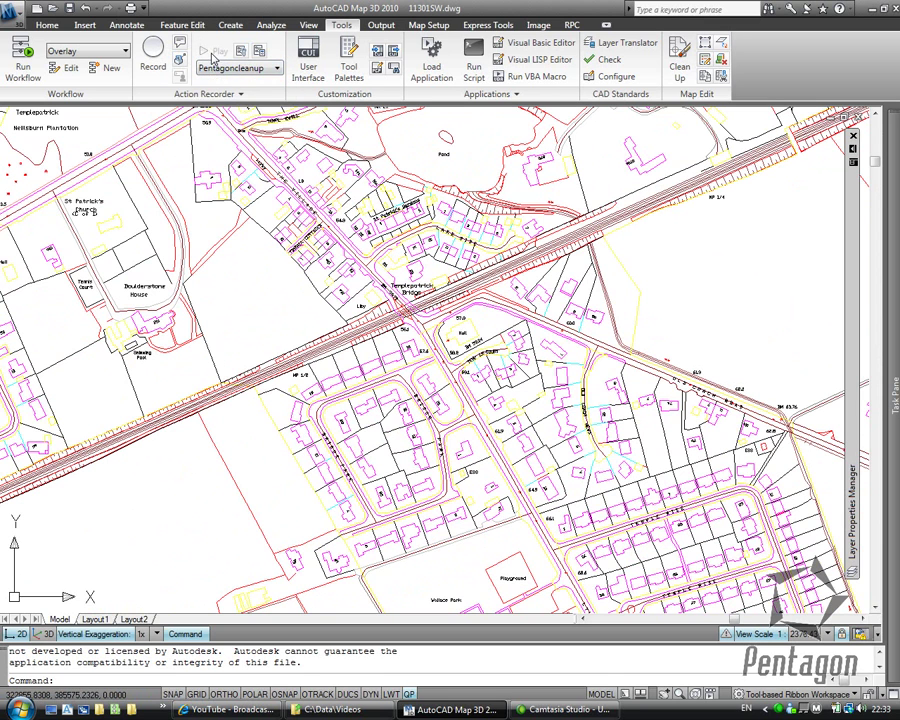
pyautogui.click(241, 94)
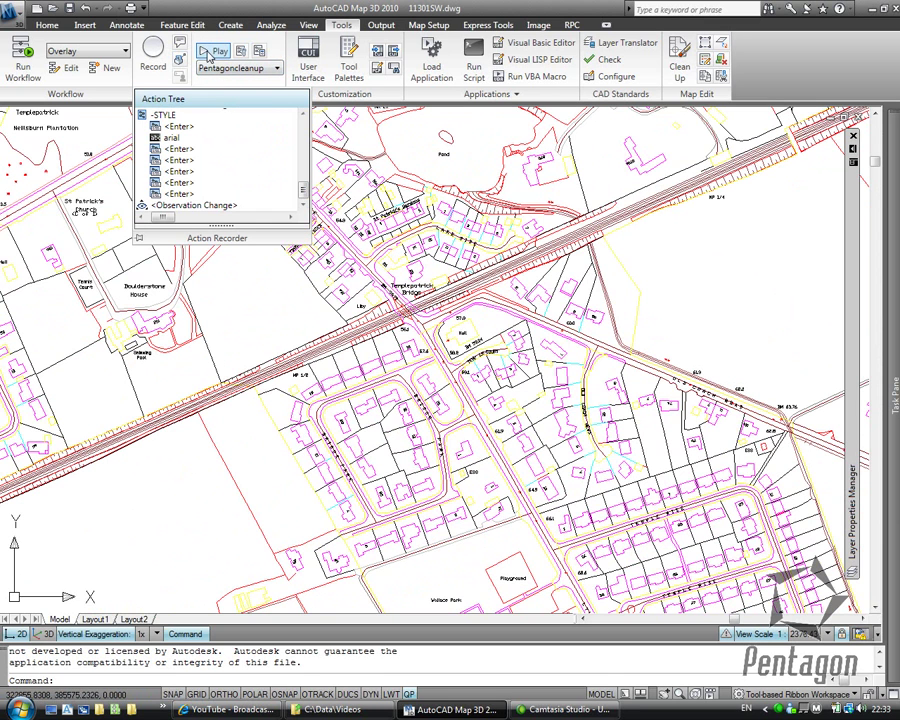
pyautogui.click(213, 50)
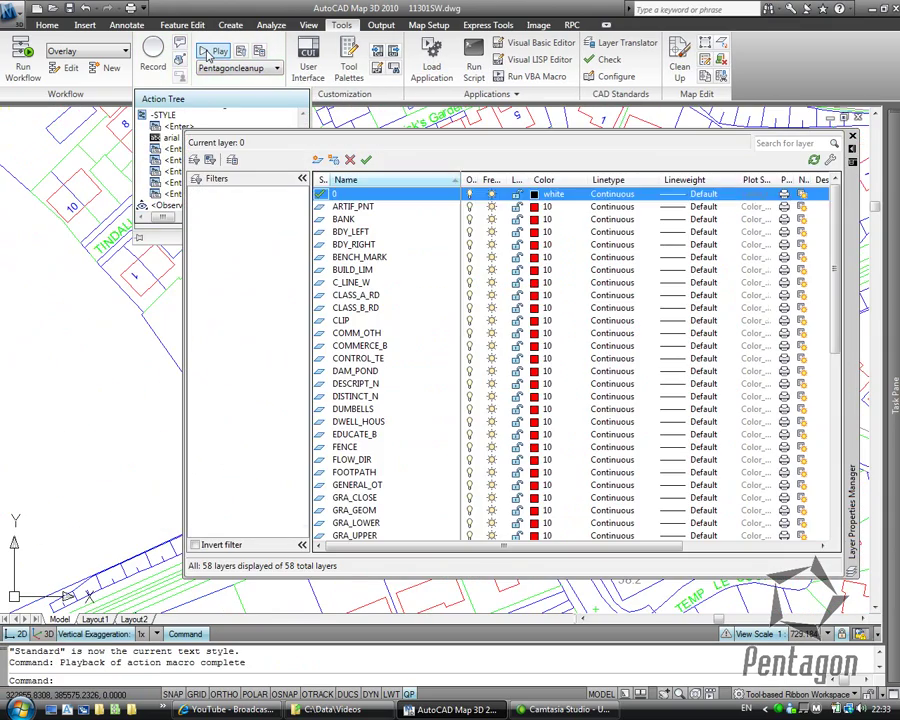
pyautogui.click(852, 136)
pyautogui.scroll(-5, 448, 383)
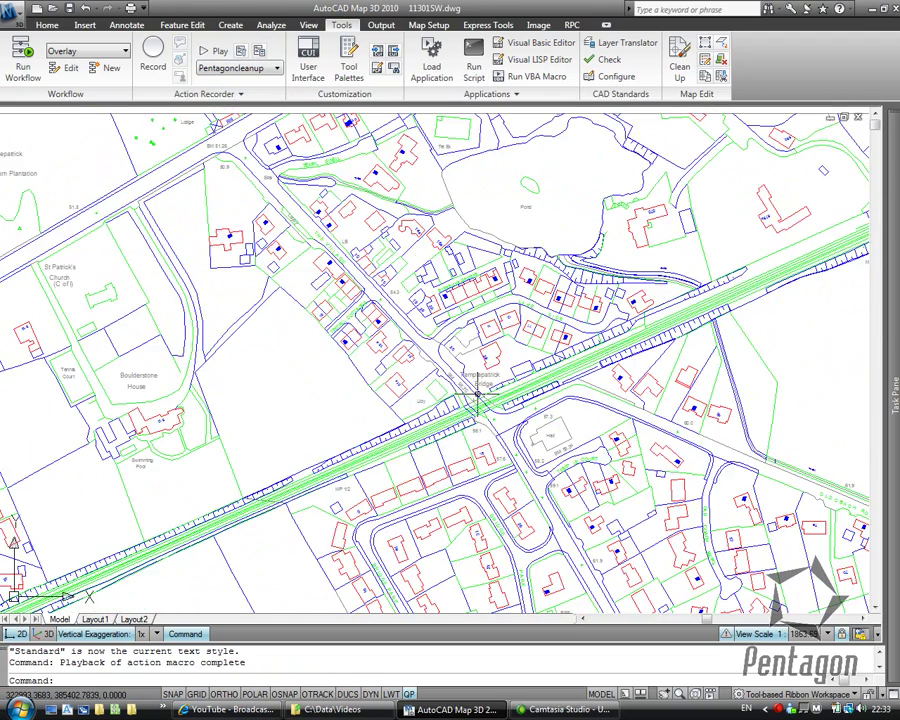
pyautogui.scroll(6, 474, 390)
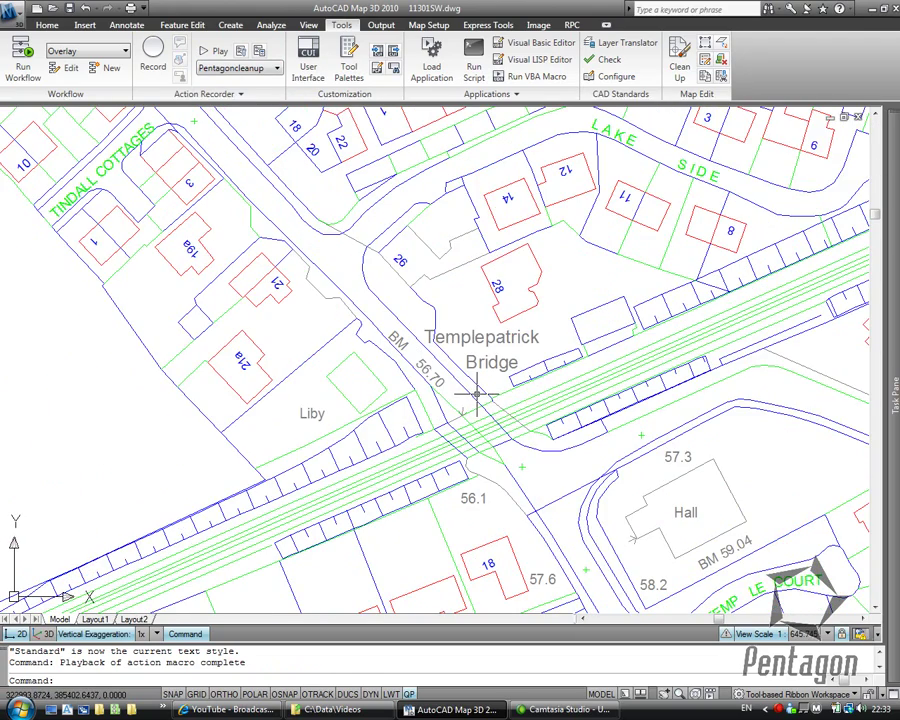
pyautogui.scroll(-8, 478, 395)
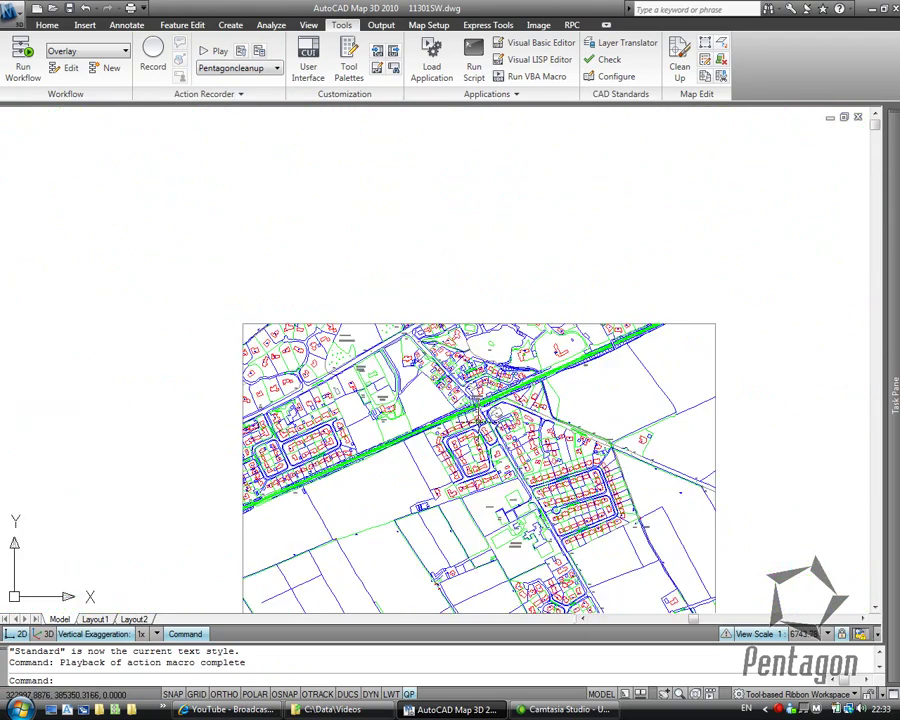
pyautogui.scroll(5, 476, 313)
pyautogui.scroll(3, 476, 313)
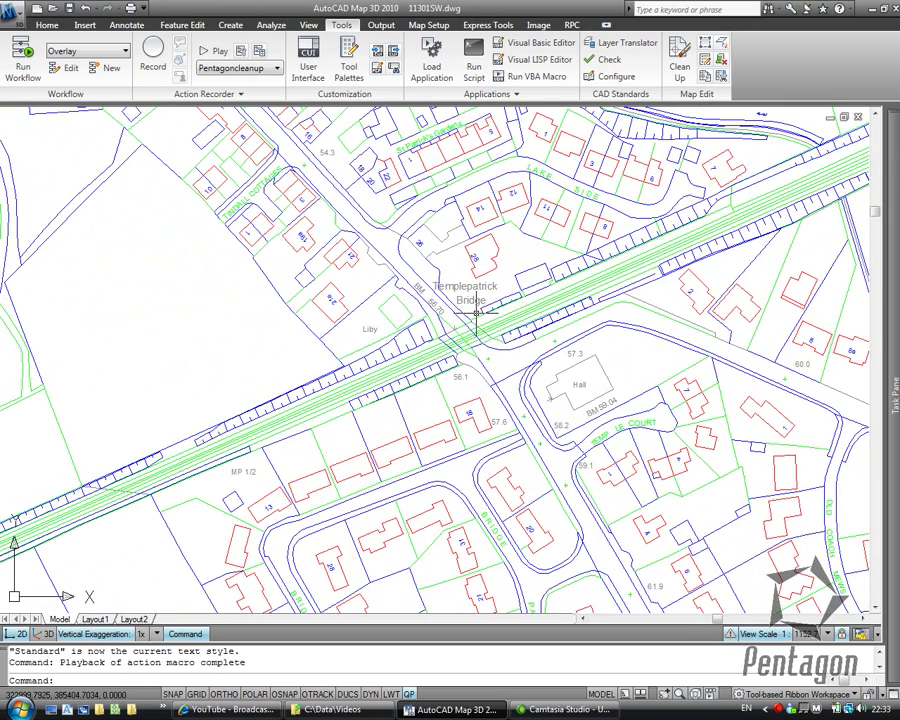
pyautogui.scroll(-4, 476, 313)
pyautogui.scroll(3, 472, 319)
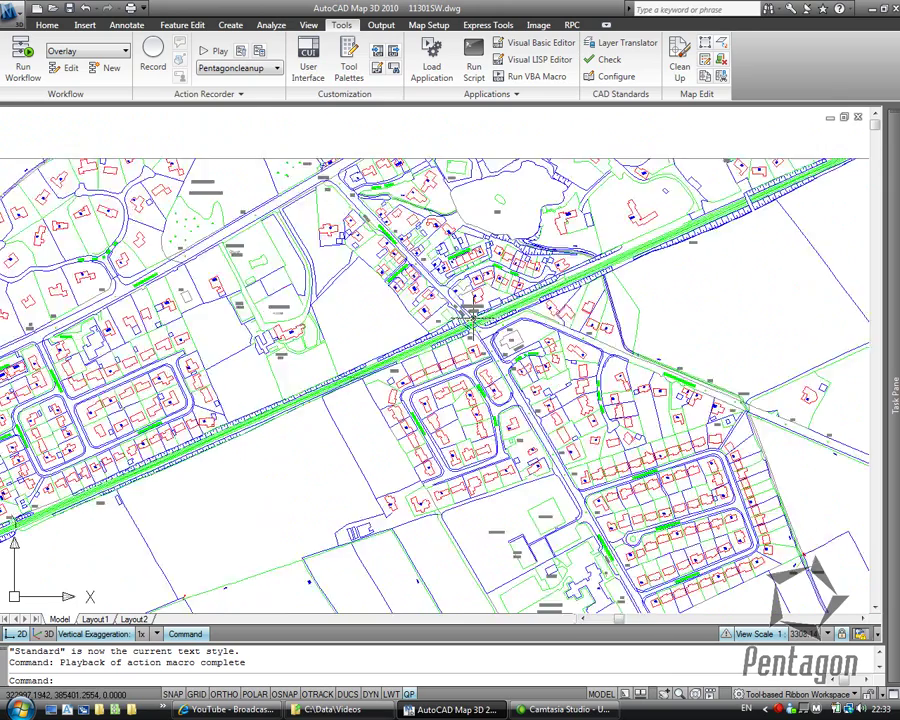
pyautogui.scroll(2, 472, 321)
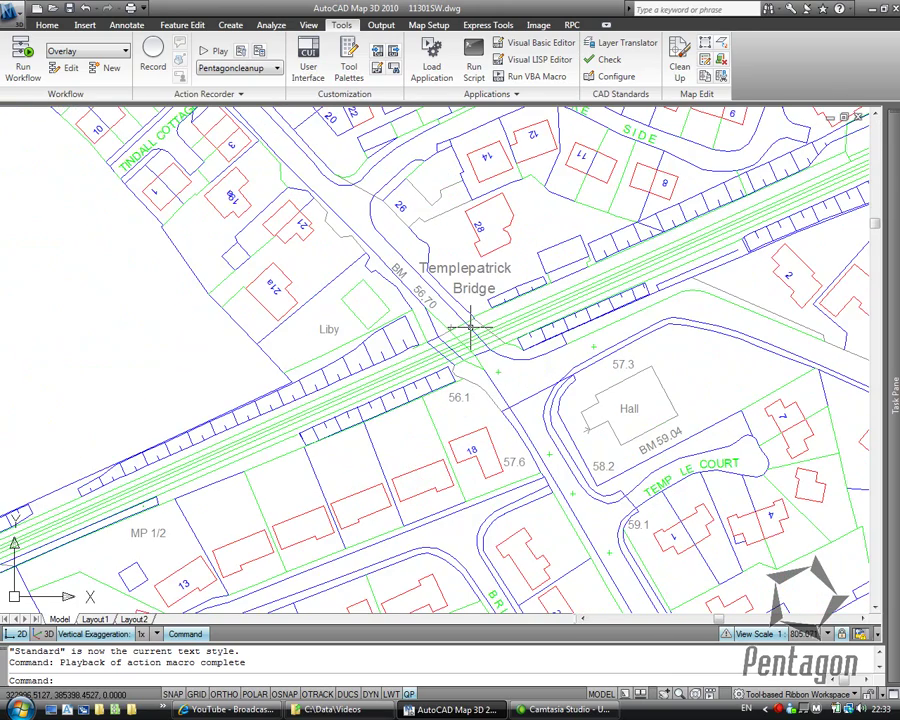